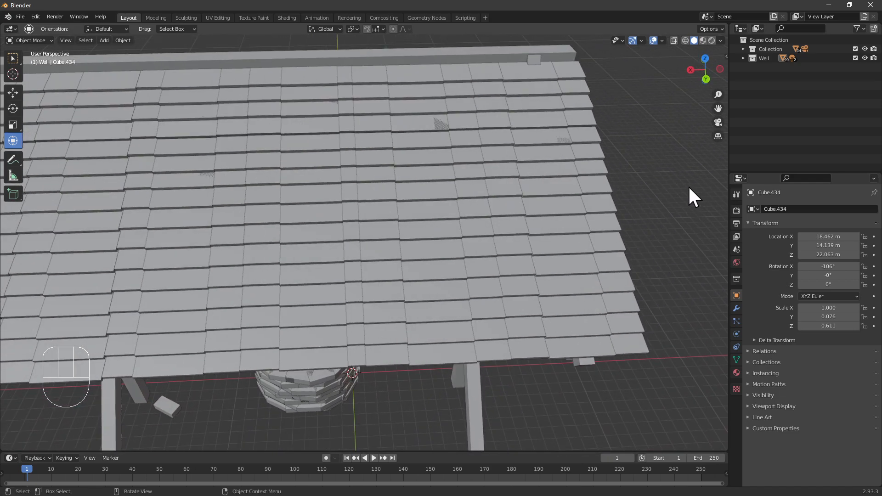
# - From the top view, select every shingle in the second row from the ridge and shift the row about 0.94 m toward negative X
pyautogui.press('KP_7')
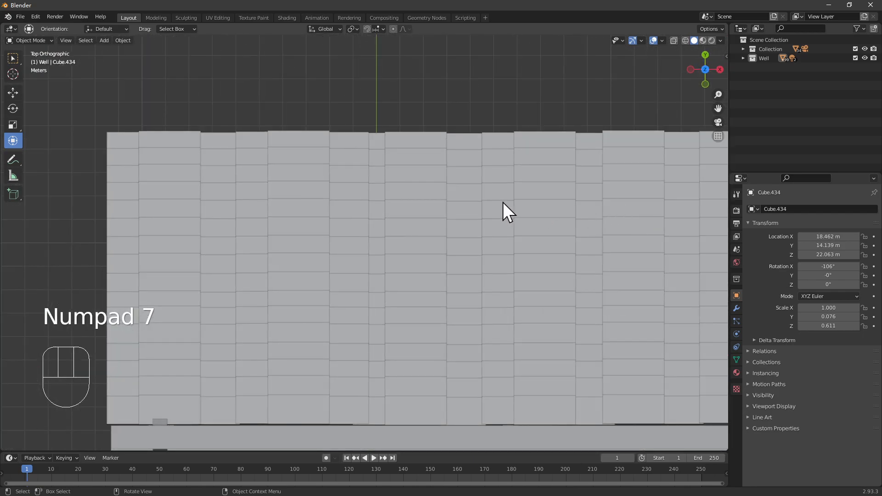
pyautogui.scroll(-1, 387, 412)
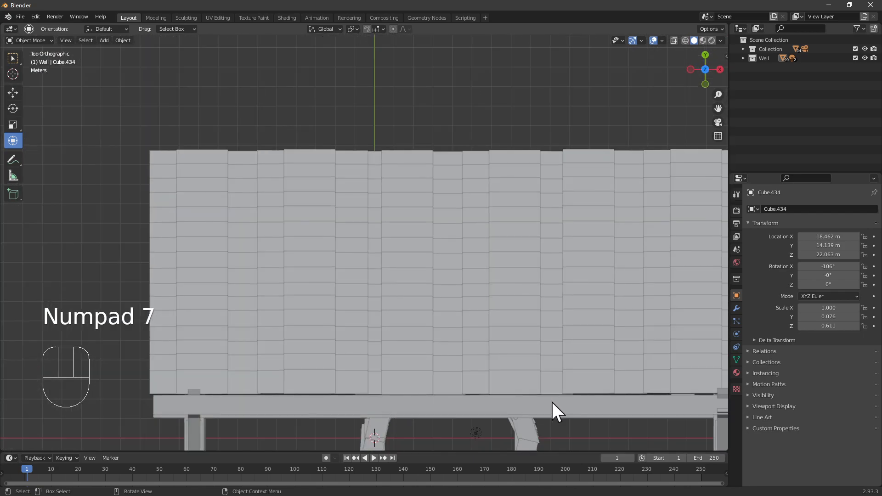
pyautogui.moveTo(717, 110); pyautogui.dragTo(656, 91)
pyautogui.click(103, 341)
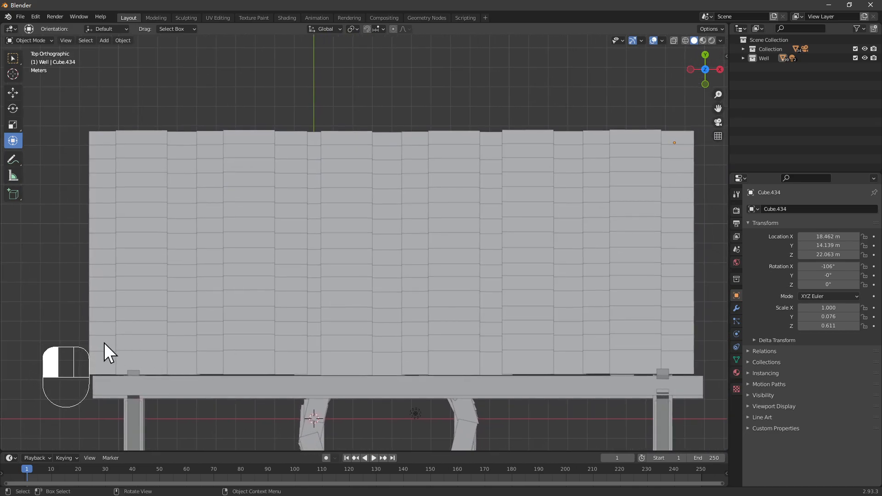
pyautogui.keyDown('shift'); pyautogui.click(158, 343); pyautogui.keyUp('shift')
pyautogui.keyDown('shift'); pyautogui.click(188, 342); pyautogui.keyUp('shift')
pyautogui.keyDown('shift'); pyautogui.click(210, 343); pyautogui.keyUp('shift')
pyautogui.keyDown('shift'); pyautogui.click(248, 343); pyautogui.keyUp('shift')
pyautogui.keyDown('shift'); pyautogui.click(291, 346); pyautogui.keyUp('shift')
pyautogui.keyDown('shift'); pyautogui.click(321, 344); pyautogui.keyUp('shift')
pyautogui.keyDown('shift'); pyautogui.click(318, 359); pyautogui.keyUp('shift')
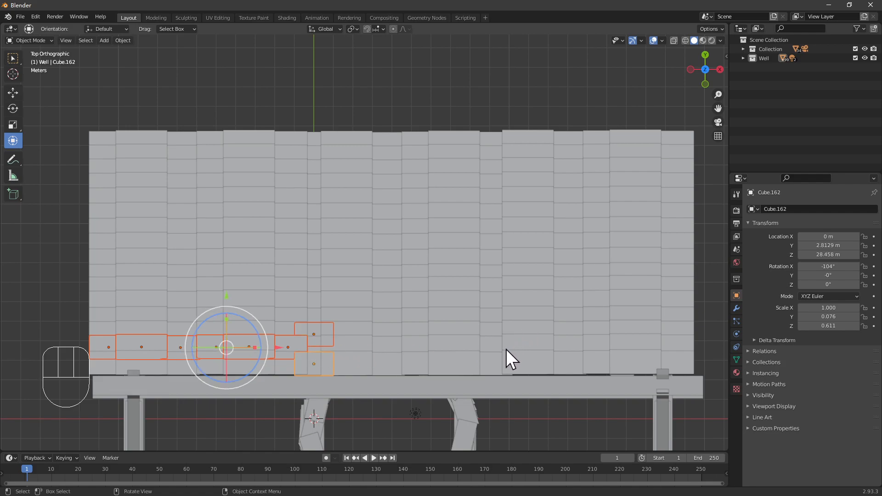
pyautogui.hotkey('ctrl', 'z')
pyautogui.hotkey('ctrl', 'z')
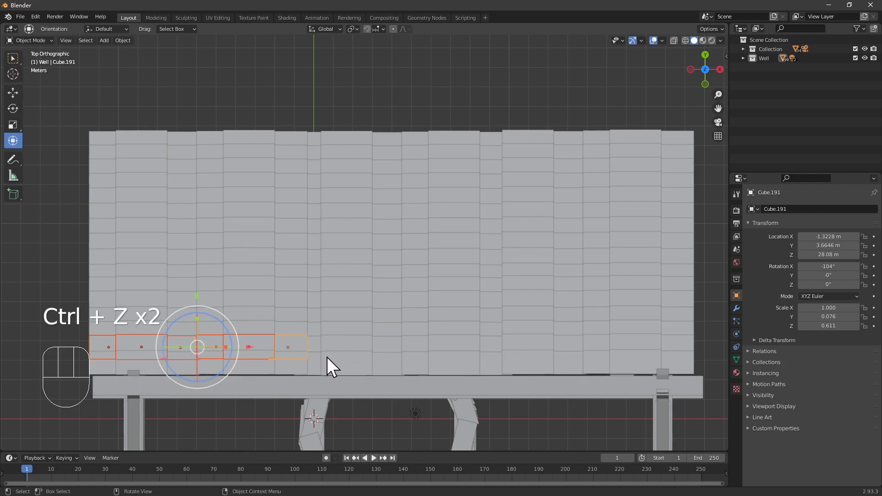
pyautogui.keyDown('shift'); pyautogui.click(316, 346); pyautogui.keyUp('shift')
pyautogui.keyDown('shift'); pyautogui.click(349, 348); pyautogui.keyUp('shift')
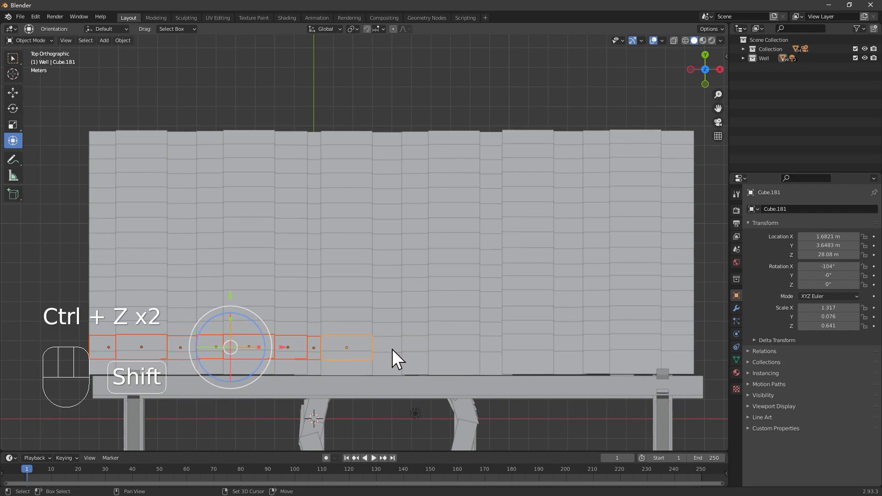
pyautogui.keyDown('shift'); pyautogui.click(389, 348); pyautogui.keyUp('shift')
pyautogui.keyDown('shift'); pyautogui.click(420, 346); pyautogui.keyUp('shift')
pyautogui.keyDown('shift'); pyautogui.click(456, 346); pyautogui.keyUp('shift')
pyautogui.keyDown('shift'); pyautogui.click(494, 347); pyautogui.keyUp('shift')
pyautogui.keyDown('shift'); pyautogui.click(531, 347); pyautogui.keyUp('shift')
pyautogui.keyDown('shift'); pyautogui.click(567, 345); pyautogui.keyUp('shift')
pyautogui.keyDown('shift'); pyautogui.click(601, 346); pyautogui.keyUp('shift')
pyautogui.keyDown('shift'); pyautogui.click(630, 344); pyautogui.keyUp('shift')
pyautogui.keyDown('shift'); pyautogui.click(670, 344); pyautogui.keyUp('shift')
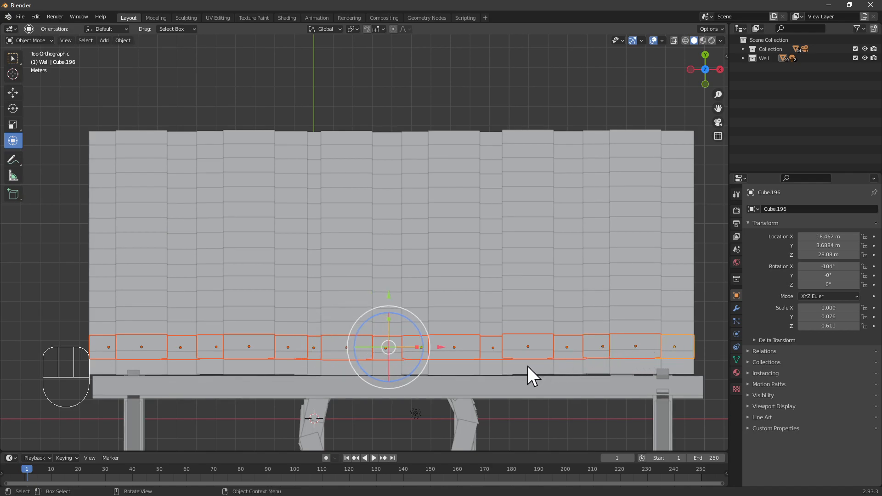
pyautogui.press('g')
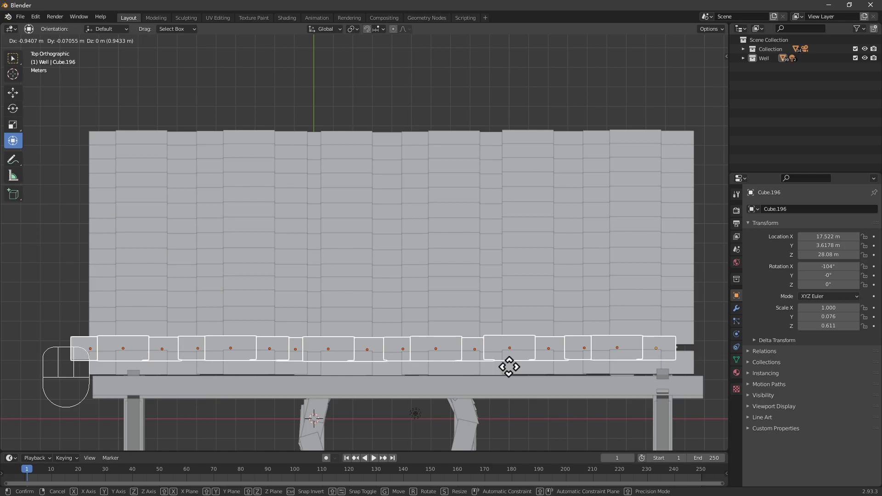
pyautogui.click(509, 366)
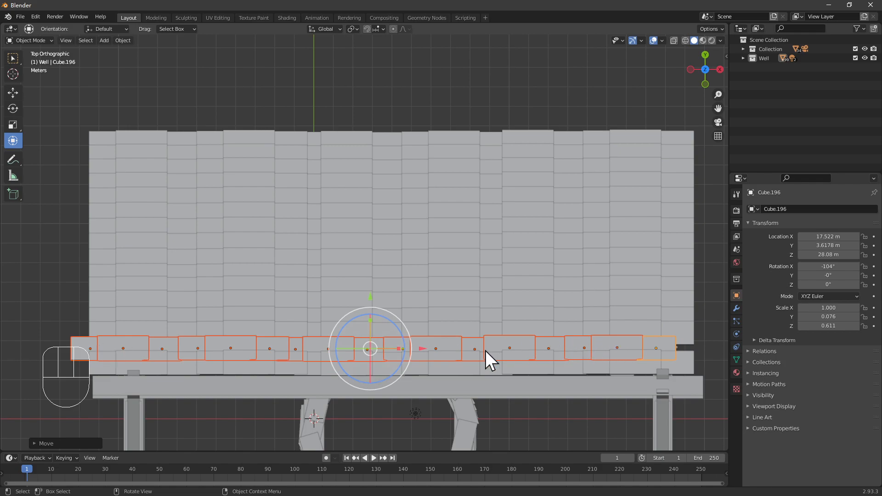
# - Duplicate the second row's overhanging negative-X end shingle into the gap at the opposite end, and move the original about 0.75 m inward
pyautogui.click(86, 345)
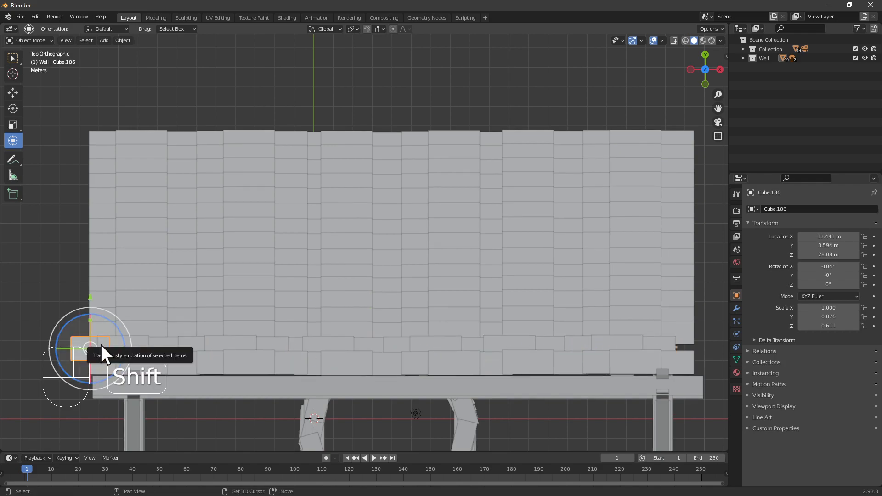
pyautogui.hotkey('shift', 'd')
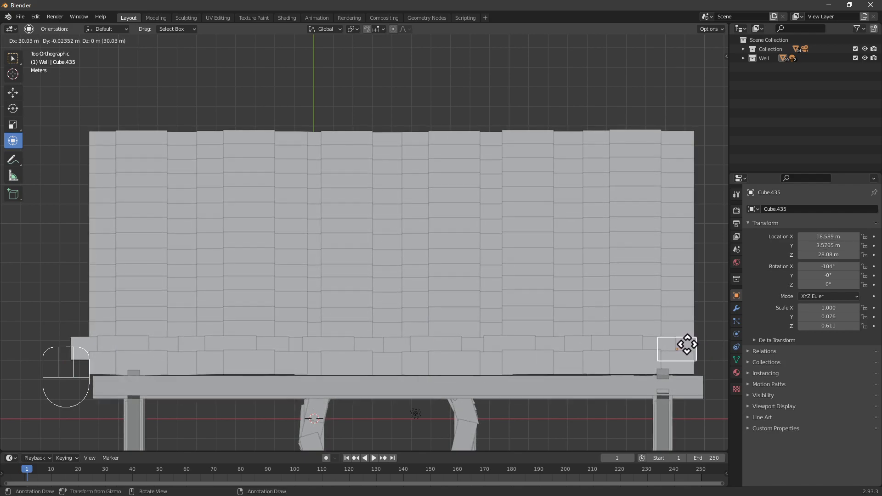
pyautogui.click(688, 343)
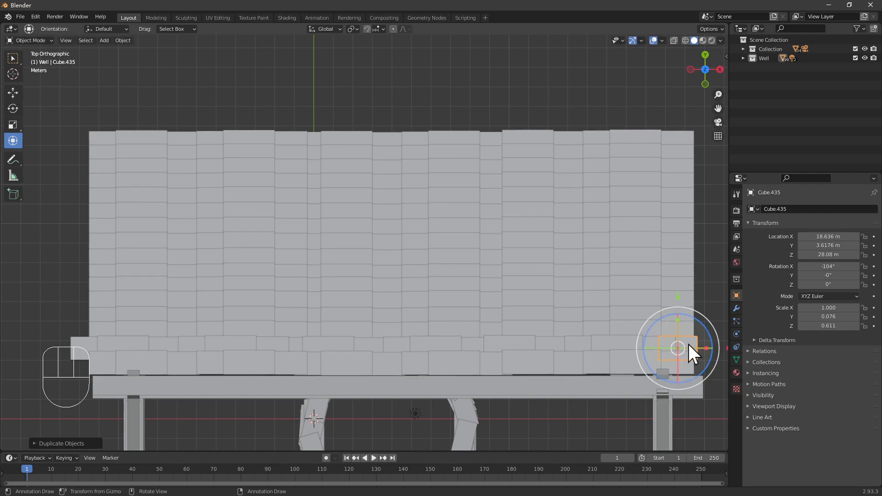
pyautogui.click(80, 343)
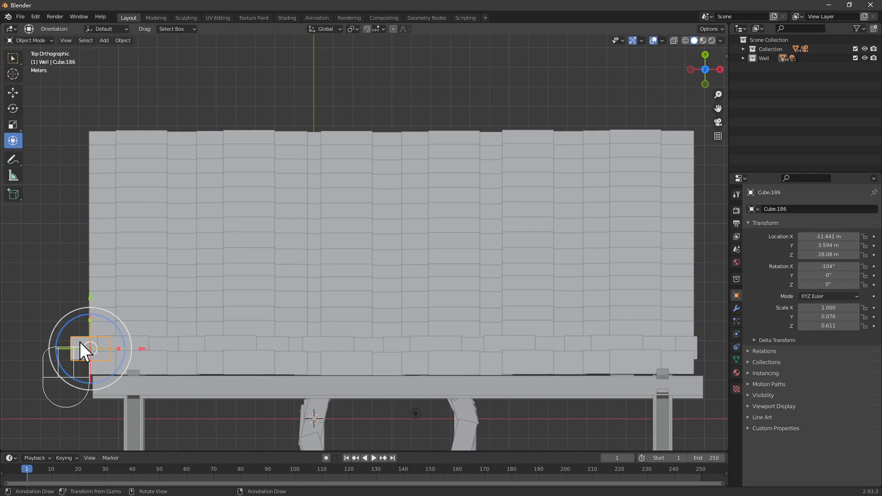
pyautogui.press('g')
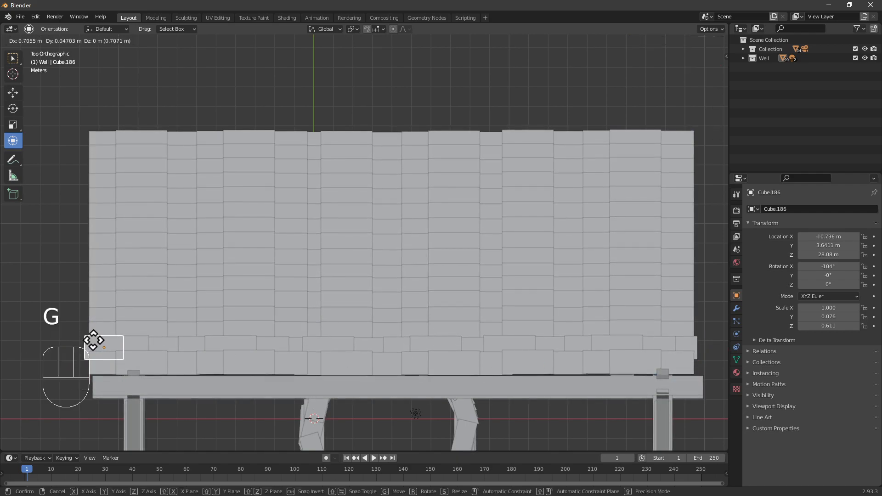
pyautogui.click(94, 340)
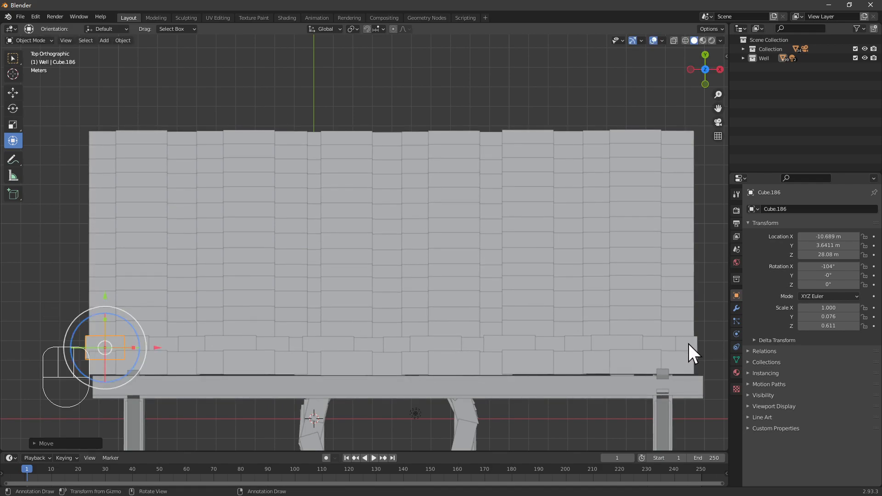
pyautogui.click(705, 346)
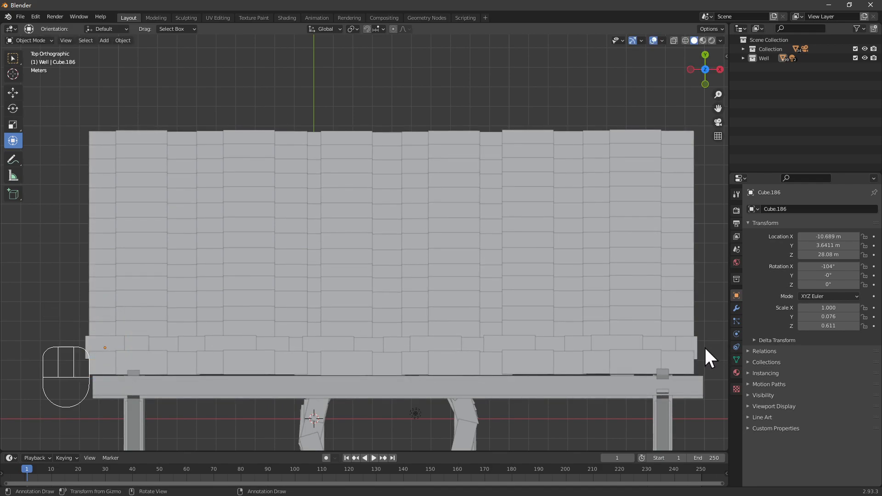
# - Select every shingle in the fourth row from the ridge and shift the row about 0.92 m toward positive X
pyautogui.click(680, 315)
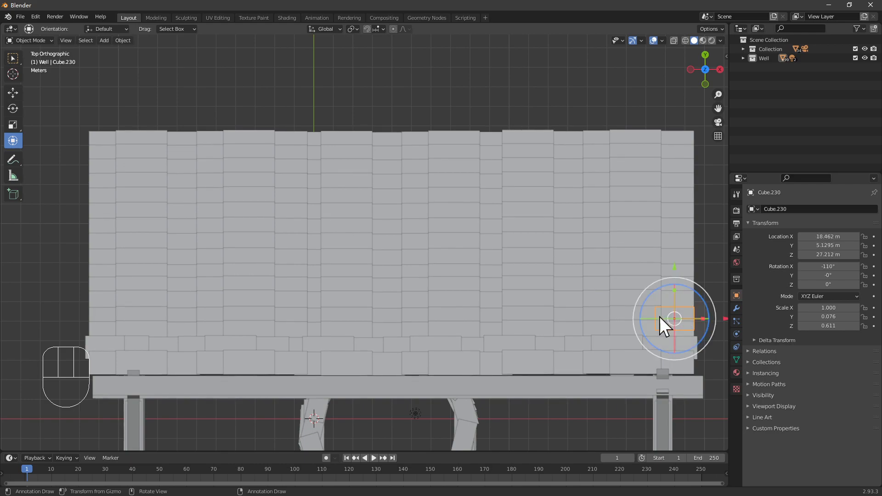
pyautogui.keyDown('shift'); pyautogui.click(585, 315); pyautogui.keyUp('shift')
pyautogui.keyDown('shift'); pyautogui.click(567, 316); pyautogui.keyUp('shift')
pyautogui.keyDown('shift'); pyautogui.click(510, 315); pyautogui.keyUp('shift')
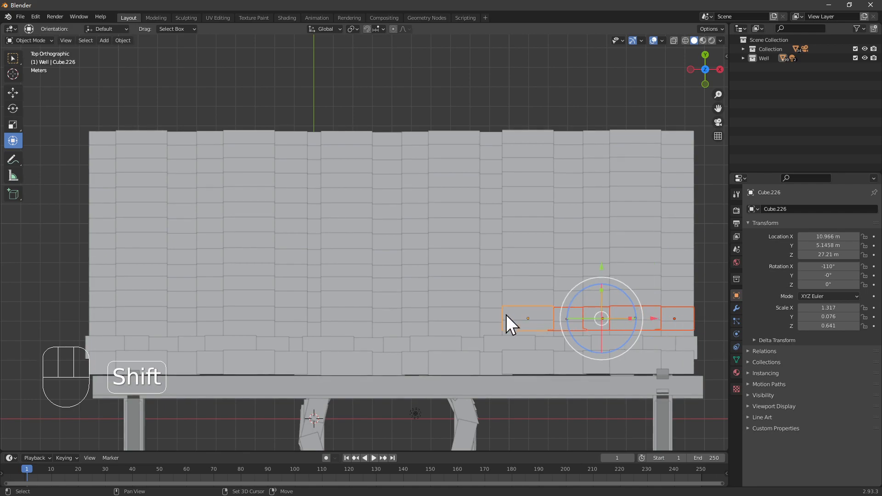
pyautogui.keyDown('shift'); pyautogui.click(477, 315); pyautogui.keyUp('shift')
pyautogui.keyDown('shift'); pyautogui.click(458, 314); pyautogui.keyUp('shift')
pyautogui.keyDown('shift'); pyautogui.click(416, 314); pyautogui.keyUp('shift')
pyautogui.keyDown('shift'); pyautogui.click(381, 316); pyautogui.keyUp('shift')
pyautogui.keyDown('shift'); pyautogui.click(338, 317); pyautogui.keyUp('shift')
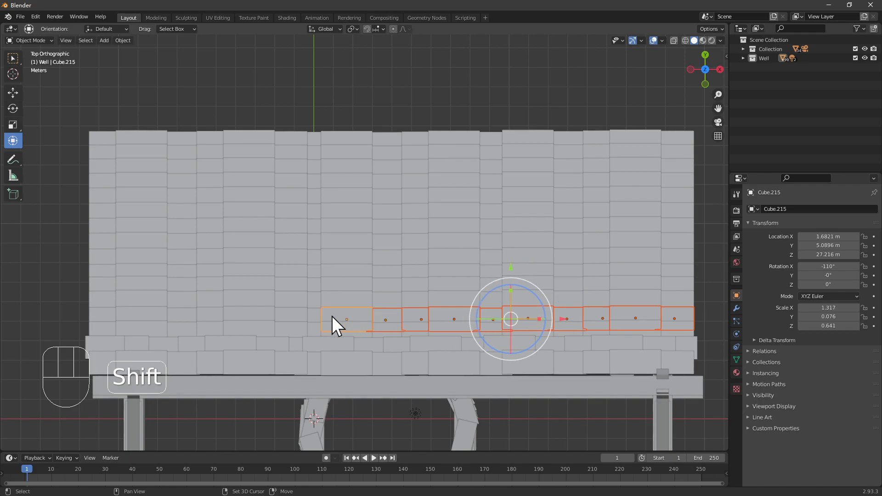
pyautogui.keyDown('shift'); pyautogui.click(313, 317); pyautogui.keyUp('shift')
pyautogui.keyDown('shift'); pyautogui.click(290, 316); pyautogui.keyUp('shift')
pyautogui.keyDown('shift'); pyautogui.click(250, 318); pyautogui.keyUp('shift')
pyautogui.keyDown('shift'); pyautogui.click(209, 316); pyautogui.keyUp('shift')
pyautogui.keyDown('shift'); pyautogui.click(177, 315); pyautogui.keyUp('shift')
pyautogui.keyDown('shift'); pyautogui.click(147, 315); pyautogui.keyUp('shift')
pyautogui.keyDown('shift'); pyautogui.click(104, 315); pyautogui.keyUp('shift')
pyautogui.press('g')
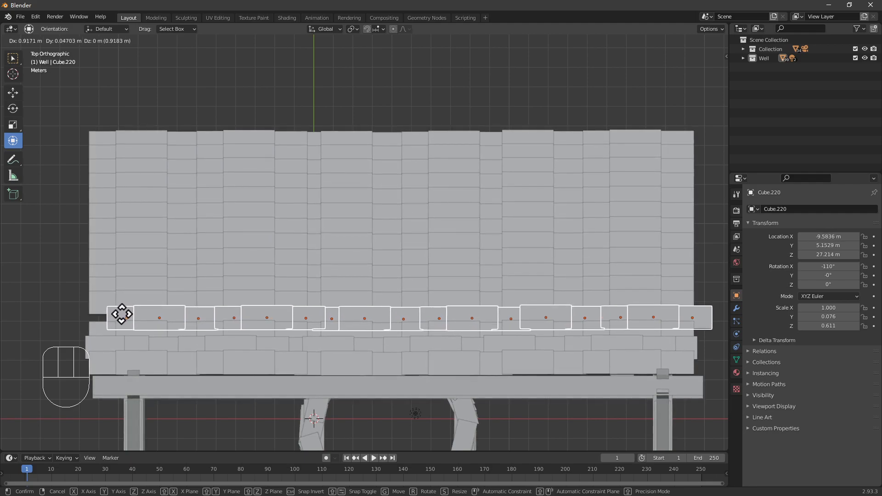
pyautogui.click(122, 314)
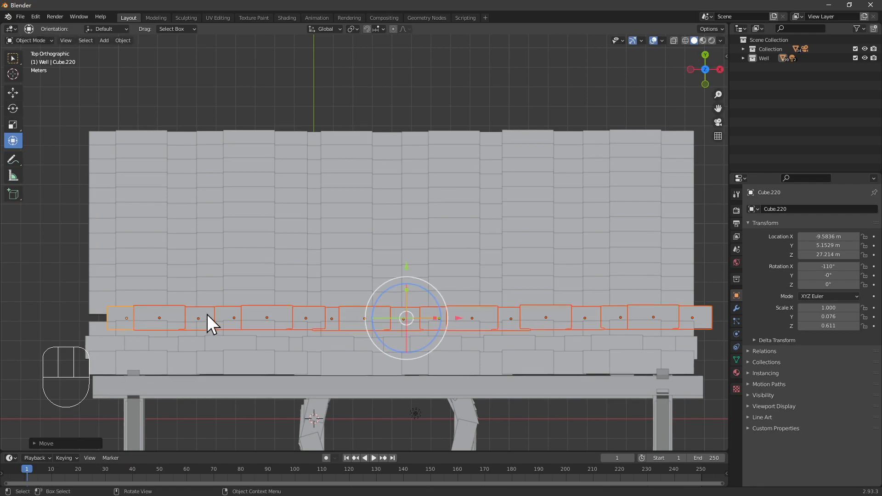
# - Duplicate the fourth row's overhanging positive-X end shingle into the gap at the opposite end, and move the original about 0.61 m inward
pyautogui.click(702, 318)
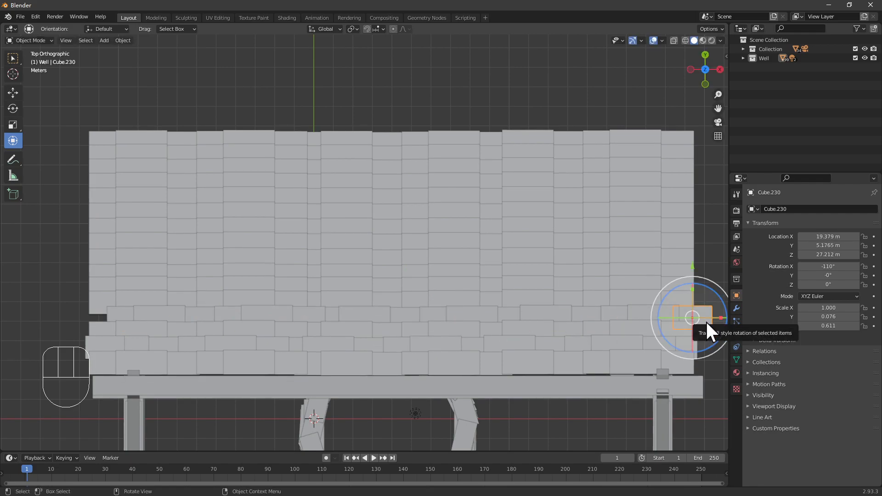
pyautogui.hotkey('shift', 'd')
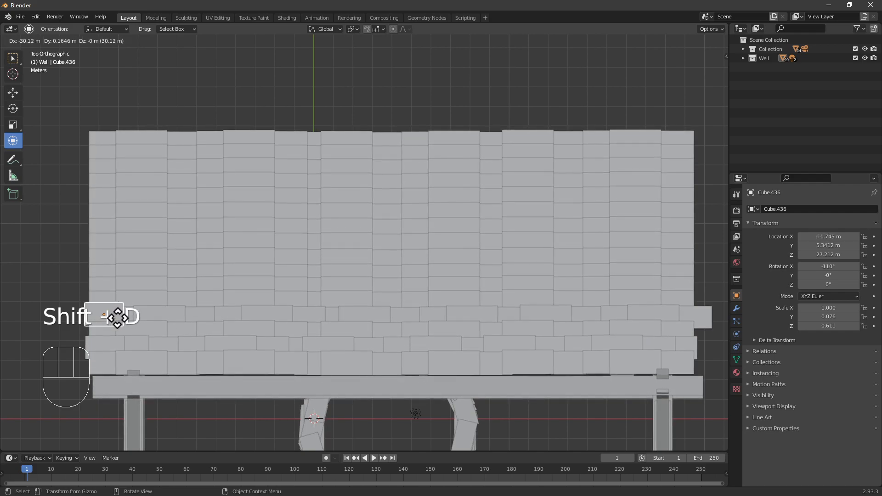
pyautogui.click(118, 317)
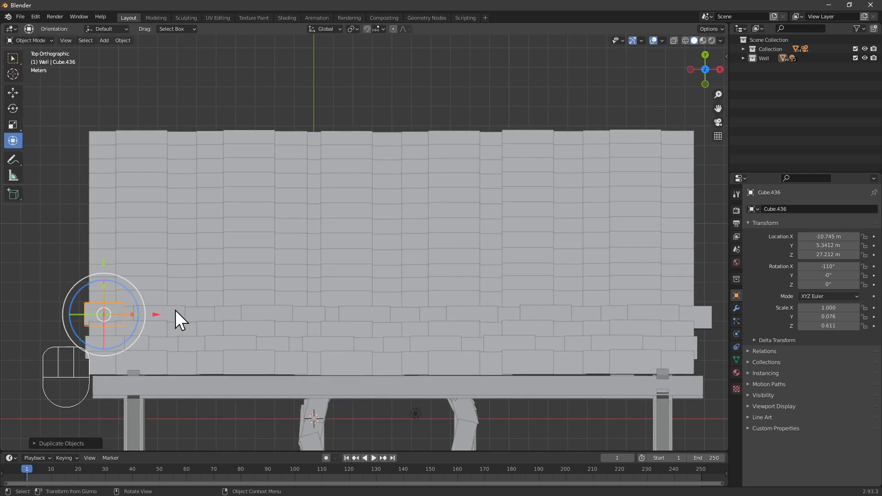
pyautogui.click(703, 316)
pyautogui.press('g')
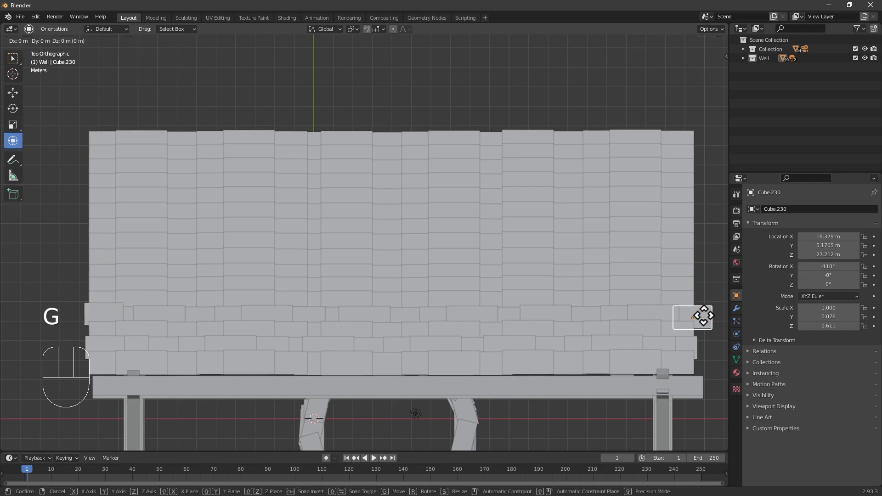
pyautogui.click(691, 316)
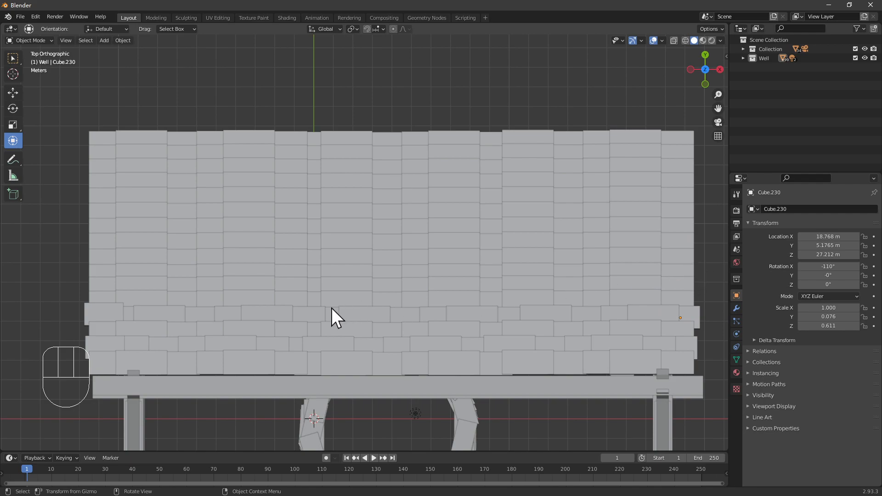
# - Nudge four wide shingles slightly out of line, one in the fifth row and three in the sixth row from the ridge
pyautogui.click(143, 302)
pyautogui.press('g')
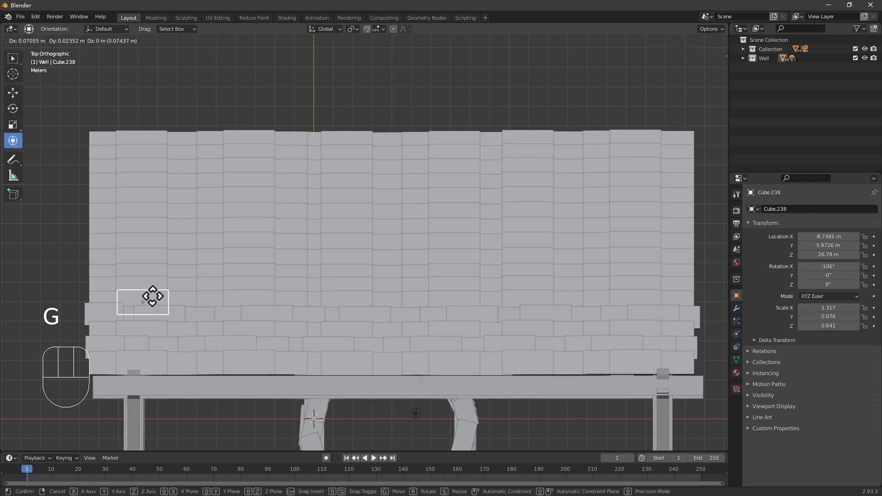
pyautogui.click(155, 297)
pyautogui.click(259, 298)
pyautogui.press('g')
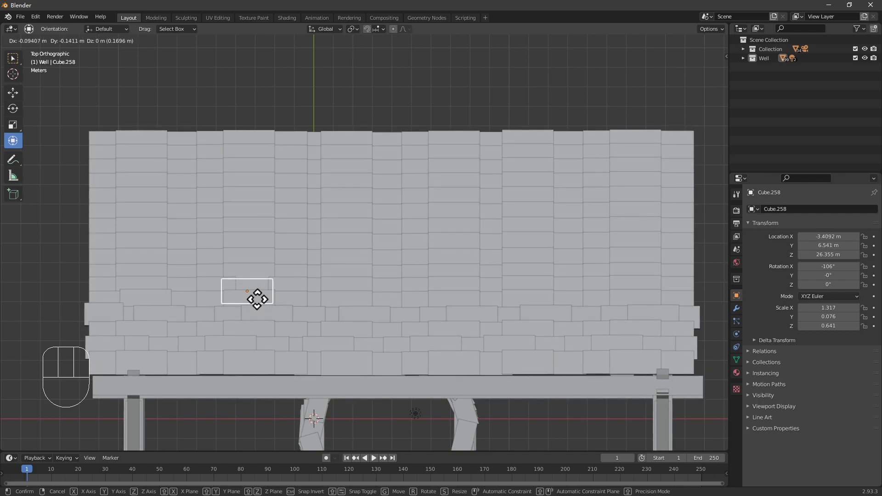
pyautogui.click(256, 299)
pyautogui.click(343, 285)
pyautogui.press('g')
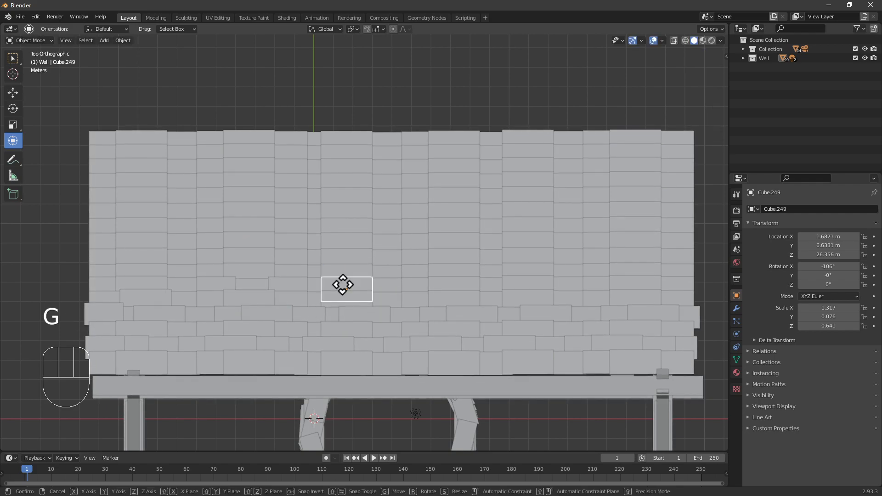
pyautogui.click(347, 281)
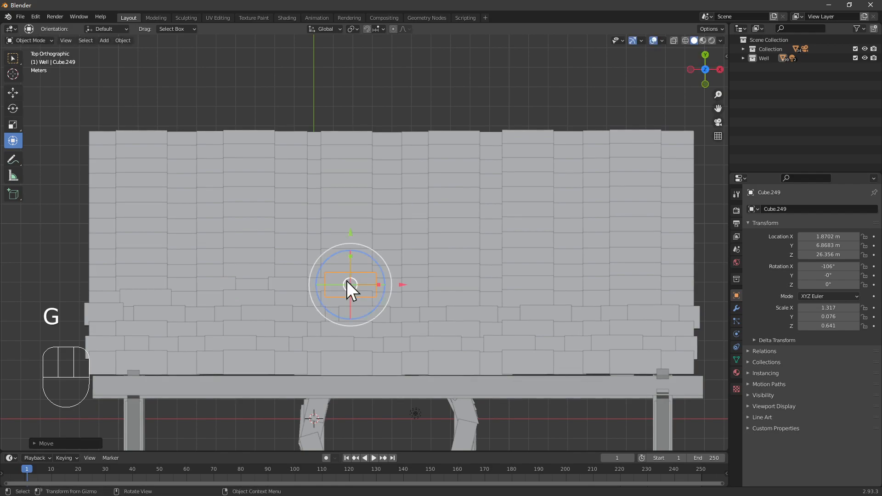
pyautogui.click(441, 283)
pyautogui.press('g')
pyautogui.click(436, 279)
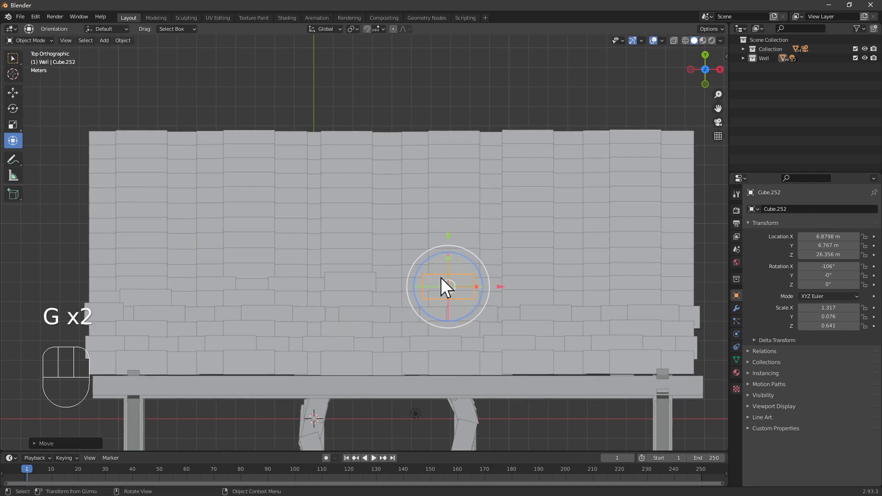
# - Try shifting a wide shingle farther down the roof slope about 0.4 m toward positive X, and undo the move
pyautogui.click(525, 223)
pyautogui.press('g')
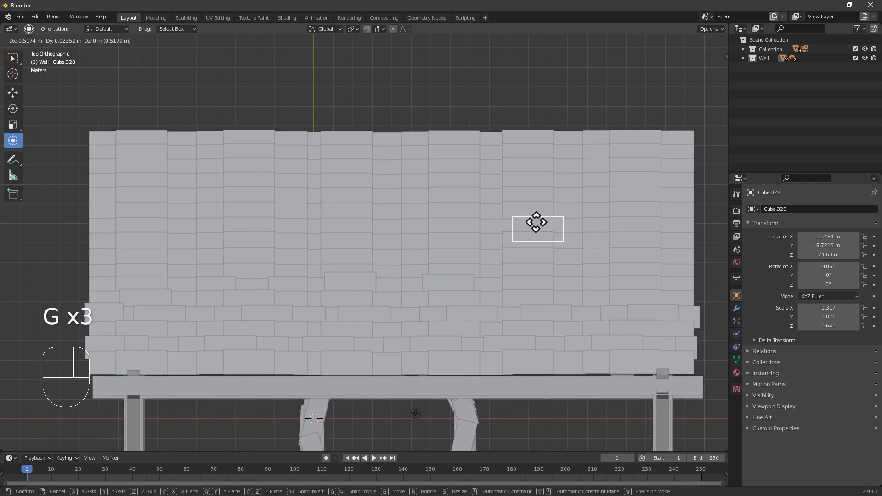
pyautogui.click(534, 220)
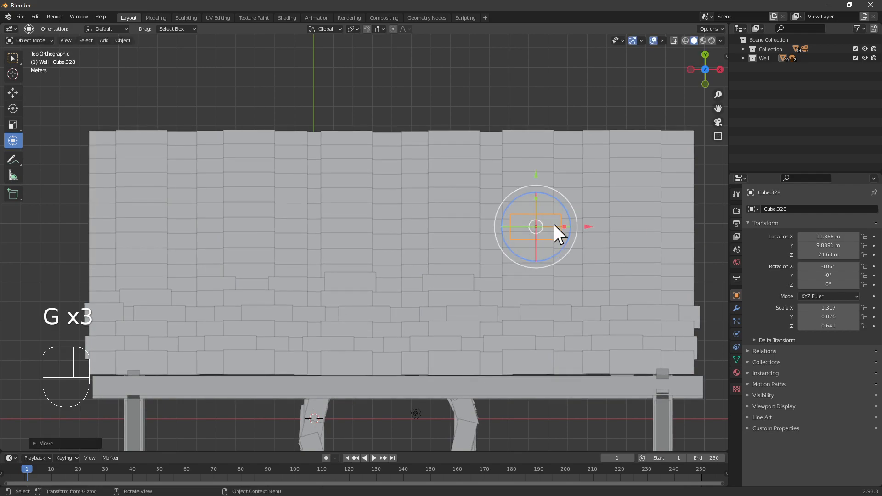
pyautogui.hotkey('ctrl', 'z')
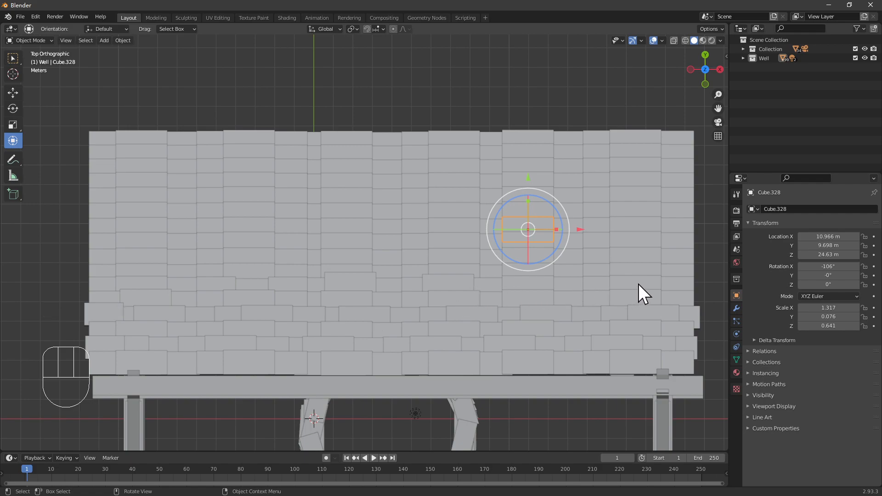
# - Select every shingle in the seventh row from the ridge and shift the row about 0.59 m toward negative X
pyautogui.click(674, 259)
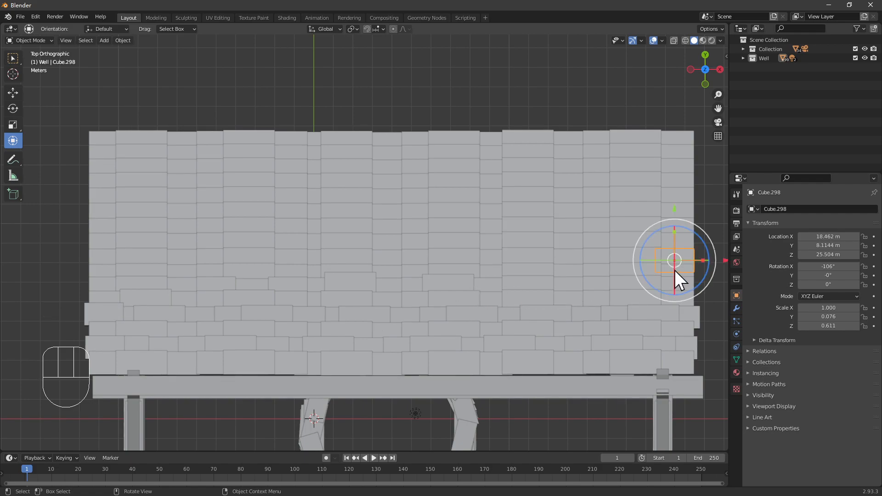
pyautogui.click(107, 271)
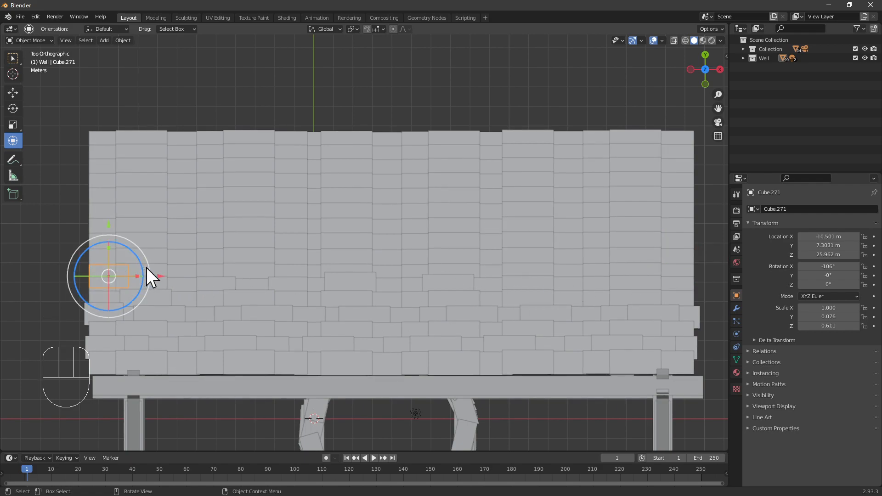
pyautogui.keyDown('shift'); pyautogui.click(158, 269); pyautogui.keyUp('shift')
pyautogui.keyDown('shift'); pyautogui.click(183, 268); pyautogui.keyUp('shift')
pyautogui.keyDown('shift'); pyautogui.click(214, 269); pyautogui.keyUp('shift')
pyautogui.keyDown('shift'); pyautogui.click(247, 269); pyautogui.keyUp('shift')
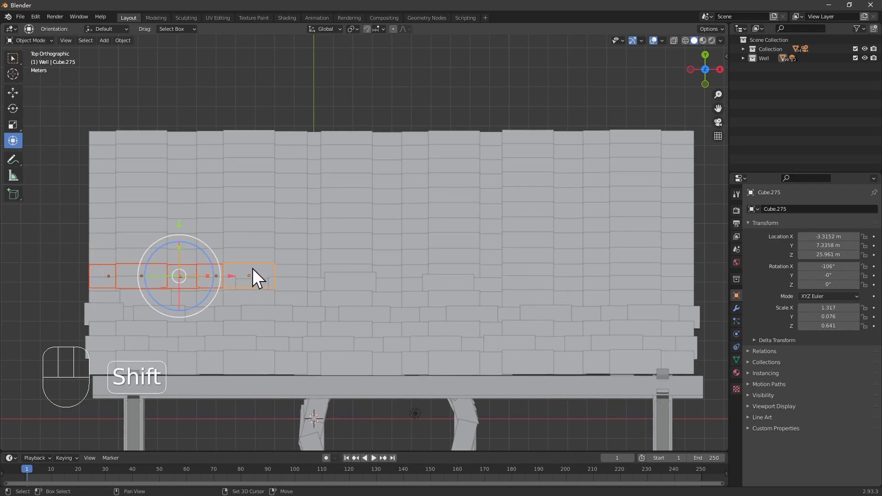
pyautogui.keyDown('shift'); pyautogui.click(296, 269); pyautogui.keyUp('shift')
pyautogui.keyDown('shift'); pyautogui.click(313, 268); pyautogui.keyUp('shift')
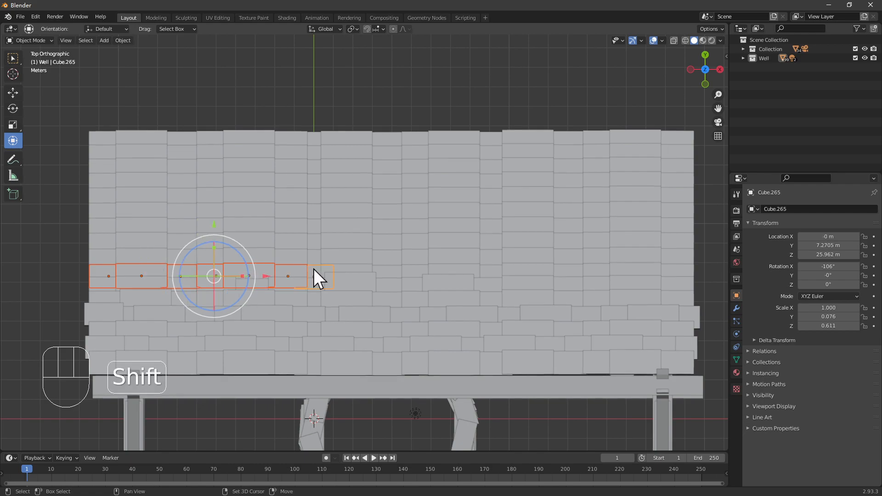
pyautogui.keyDown('shift'); pyautogui.click(346, 268); pyautogui.keyUp('shift')
pyautogui.keyDown('shift'); pyautogui.click(386, 270); pyautogui.keyUp('shift')
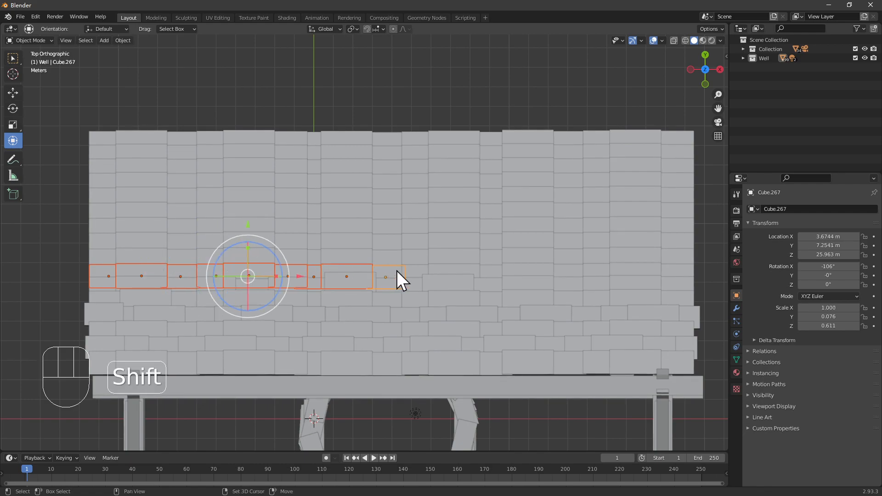
pyautogui.keyDown('shift'); pyautogui.click(412, 270); pyautogui.keyUp('shift')
pyautogui.keyDown('shift'); pyautogui.click(446, 270); pyautogui.keyUp('shift')
pyautogui.keyDown('shift'); pyautogui.click(486, 270); pyautogui.keyUp('shift')
pyautogui.keyDown('shift'); pyautogui.click(535, 270); pyautogui.keyUp('shift')
pyautogui.keyDown('shift'); pyautogui.click(567, 270); pyautogui.keyUp('shift')
pyautogui.keyDown('shift'); pyautogui.click(600, 271); pyautogui.keyUp('shift')
pyautogui.keyDown('shift'); pyautogui.click(633, 269); pyautogui.keyUp('shift')
pyautogui.keyDown('shift'); pyautogui.click(634, 266); pyautogui.keyUp('shift')
pyautogui.keyDown('shift'); pyautogui.click(672, 271); pyautogui.keyUp('shift')
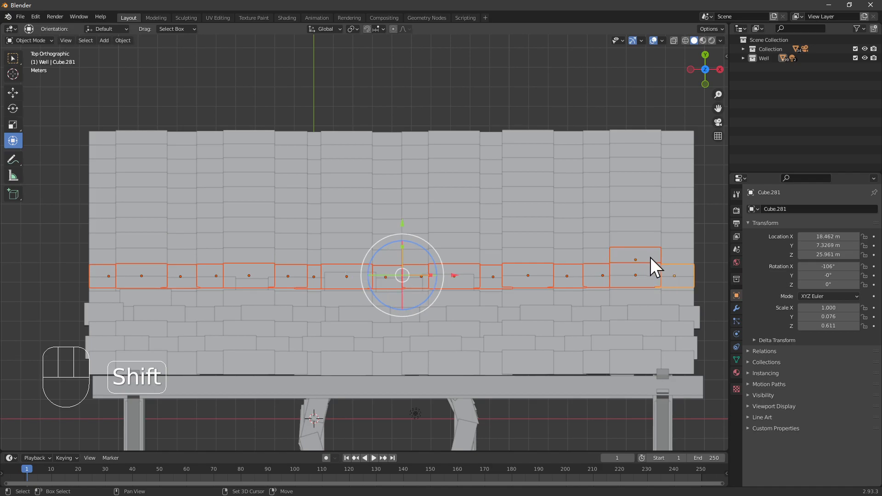
pyautogui.hotkey('ctrl', 'z')
pyautogui.hotkey('ctrl', 'z')
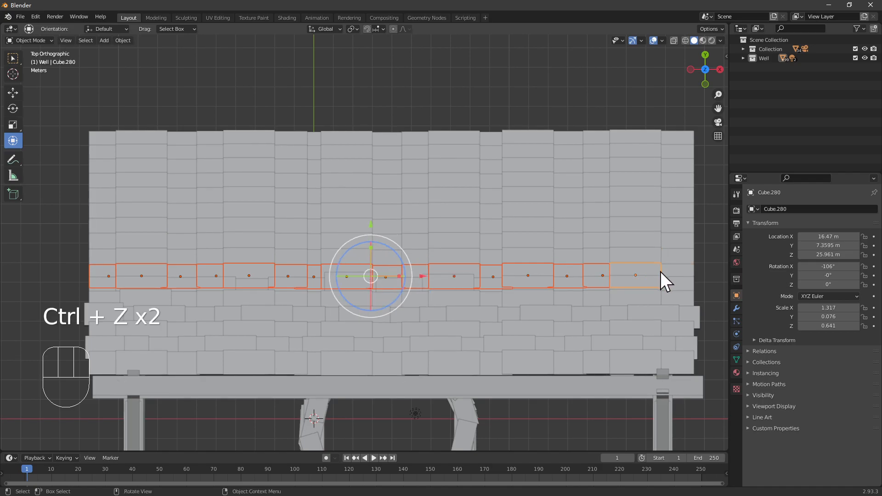
pyautogui.keyDown('shift'); pyautogui.click(676, 273); pyautogui.keyUp('shift')
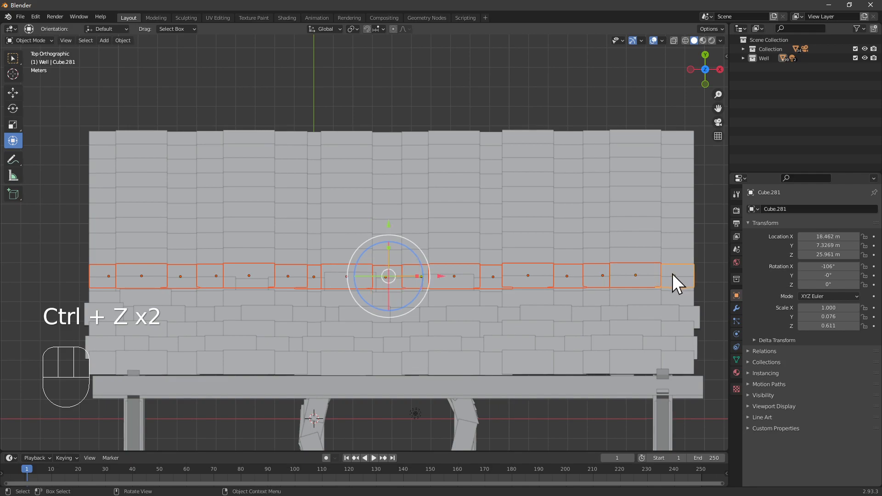
pyautogui.press('g')
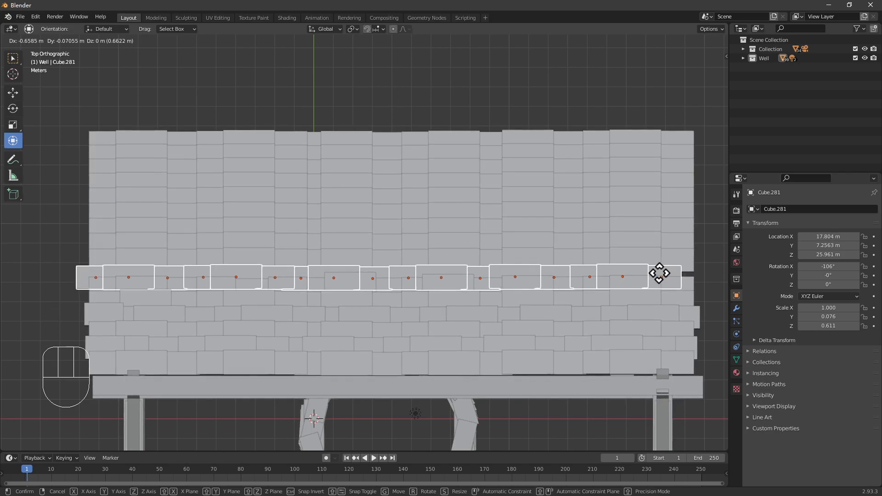
pyautogui.click(660, 272)
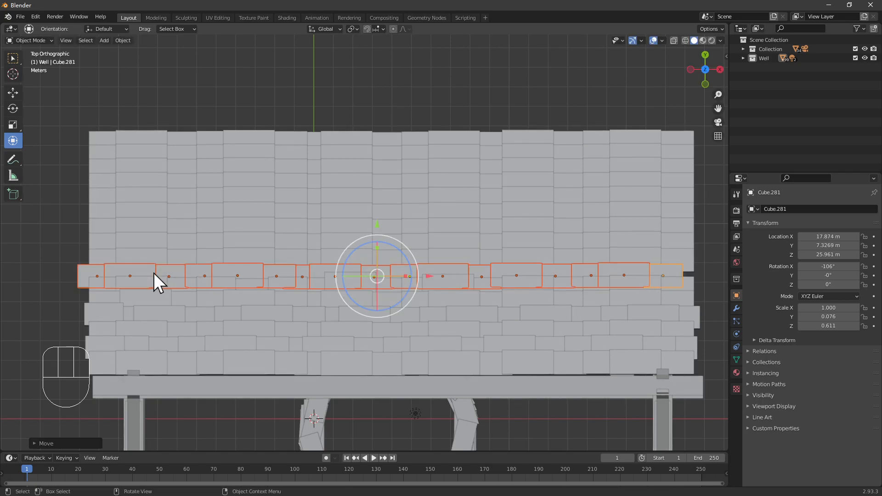
# - Duplicate the seventh row's overhanging negative-X end shingle into the gap at the opposite end, and move the original about 0.42 m inward
pyautogui.click(92, 271)
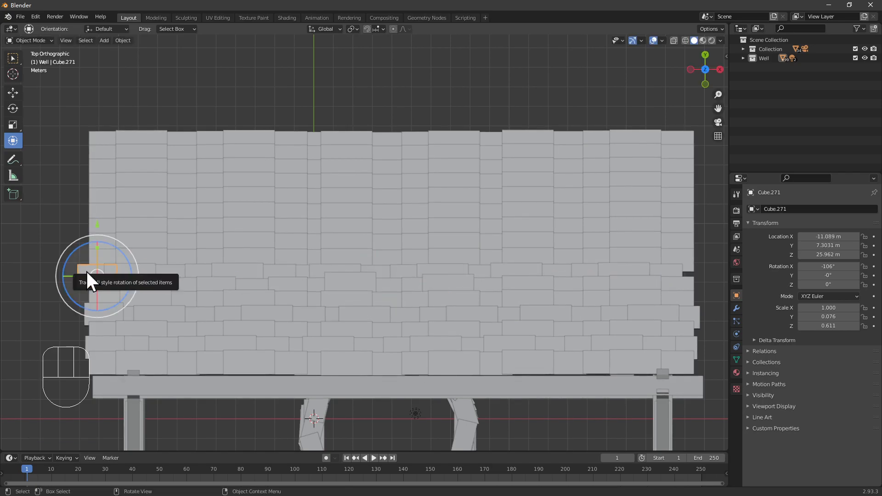
pyautogui.hotkey('shift', 'd')
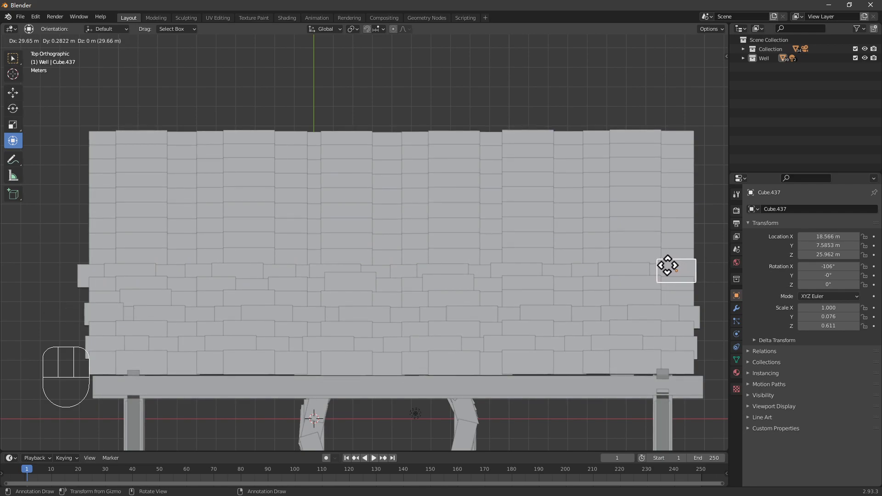
pyautogui.click(667, 266)
pyautogui.click(83, 271)
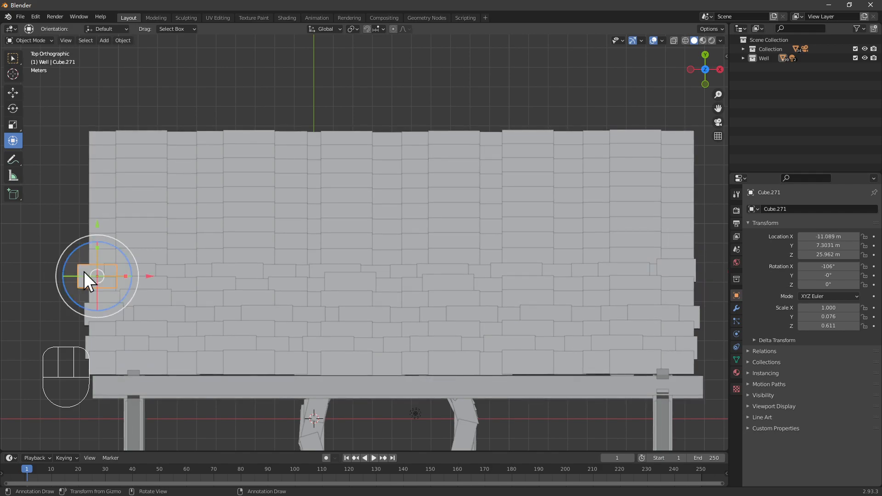
pyautogui.press('g')
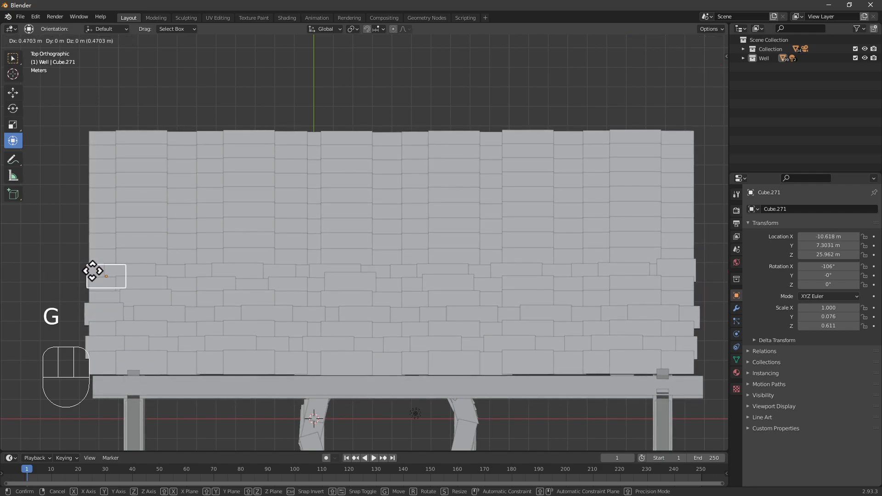
pyautogui.click(92, 272)
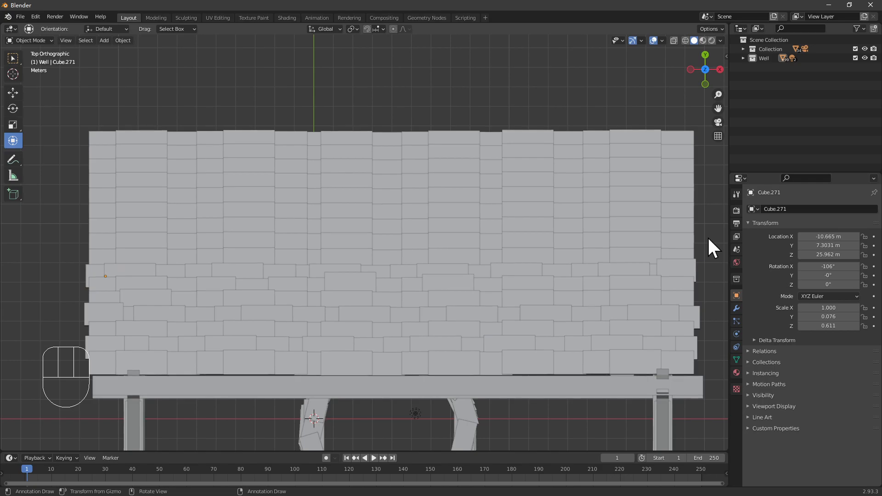
# - Select every shingle in the ninth row from the ridge and shift the row about 0.75 m toward positive X and 0.12 m toward positive Y
pyautogui.moveTo(702, 241); pyautogui.dragTo(639, 184, button='middle')
pyautogui.press('KP_7')
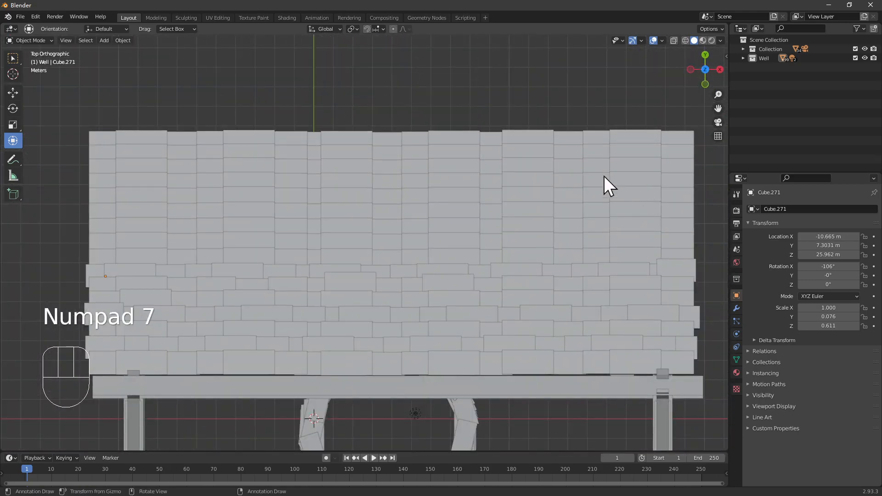
pyautogui.click(102, 243)
pyautogui.keyDown('shift'); pyautogui.click(159, 244); pyautogui.keyUp('shift')
pyautogui.keyDown('shift'); pyautogui.click(186, 244); pyautogui.keyUp('shift')
pyautogui.keyDown('shift'); pyautogui.click(210, 241); pyautogui.keyUp('shift')
pyautogui.keyDown('shift'); pyautogui.click(248, 242); pyautogui.keyUp('shift')
pyautogui.keyDown('shift'); pyautogui.click(287, 241); pyautogui.keyUp('shift')
pyautogui.keyDown('shift'); pyautogui.click(316, 241); pyautogui.keyUp('shift')
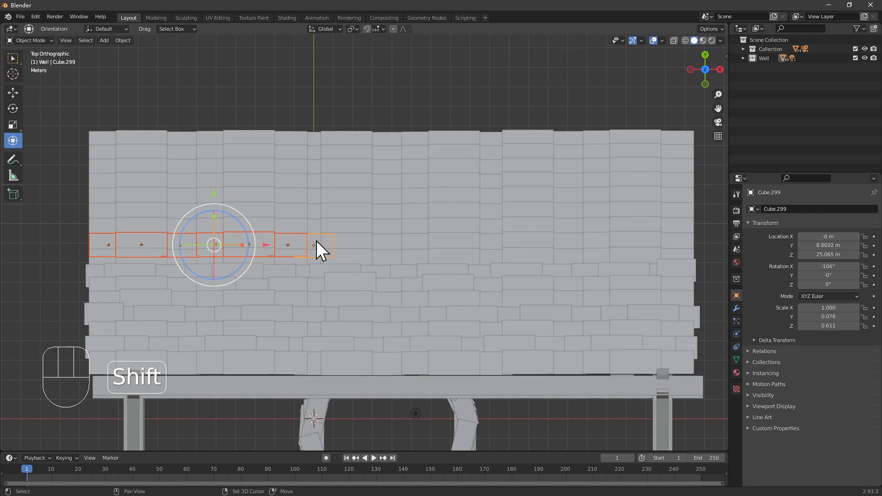
pyautogui.keyDown('shift'); pyautogui.click(352, 242); pyautogui.keyUp('shift')
pyautogui.keyDown('shift'); pyautogui.click(422, 245); pyautogui.keyUp('shift')
pyautogui.keyDown('shift'); pyautogui.click(450, 248); pyautogui.keyUp('shift')
pyautogui.keyDown('shift'); pyautogui.click(497, 248); pyautogui.keyUp('shift')
pyautogui.keyDown('shift'); pyautogui.click(531, 248); pyautogui.keyUp('shift')
pyautogui.keyDown('shift'); pyautogui.click(568, 239); pyautogui.keyUp('shift')
pyautogui.keyDown('shift'); pyautogui.click(600, 240); pyautogui.keyUp('shift')
pyautogui.keyDown('shift'); pyautogui.click(631, 239); pyautogui.keyUp('shift')
pyautogui.keyDown('shift'); pyautogui.click(676, 239); pyautogui.keyUp('shift')
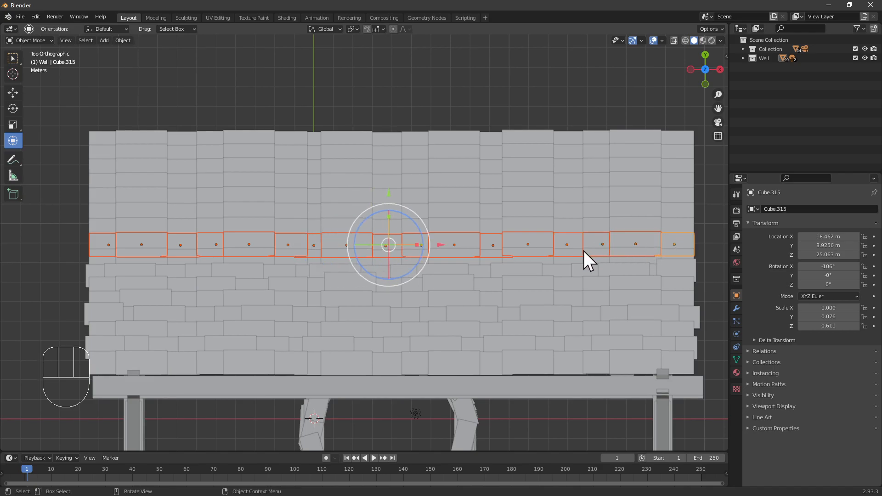
pyautogui.press('g')
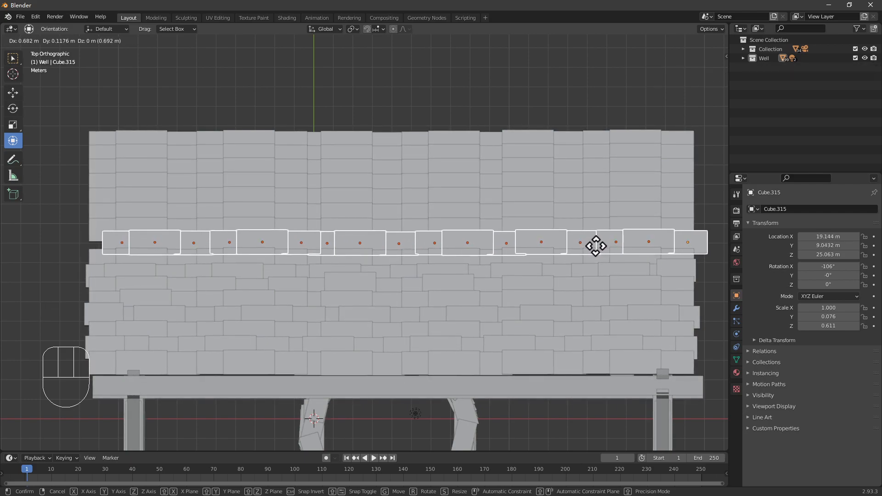
pyautogui.click(596, 247)
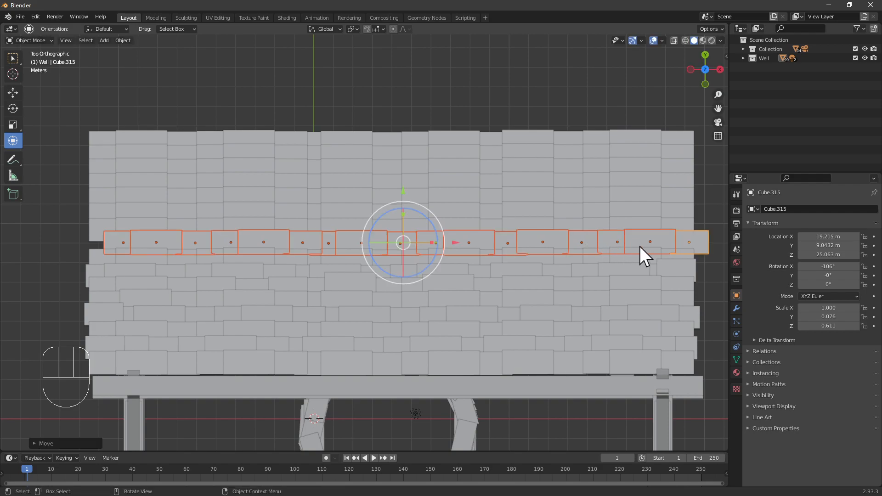
# - Duplicate the ninth row's overhanging positive-X end shingle into the negative-X end gap, and nudge the copy about 0.12 m toward negative Y
pyautogui.click(703, 242)
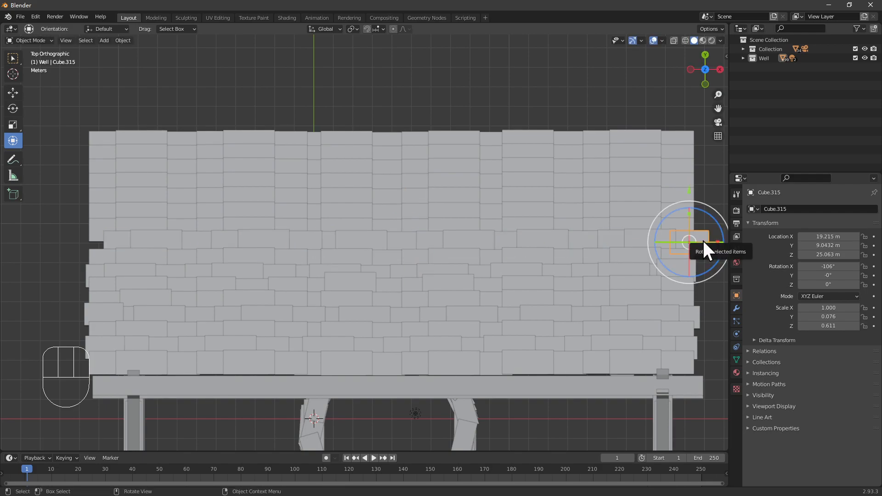
pyautogui.hotkey('shift', 'd')
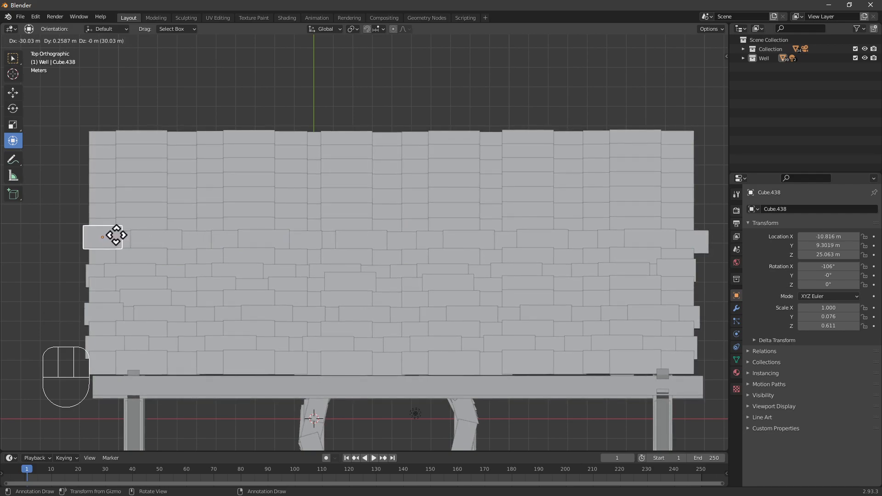
pyautogui.click(118, 236)
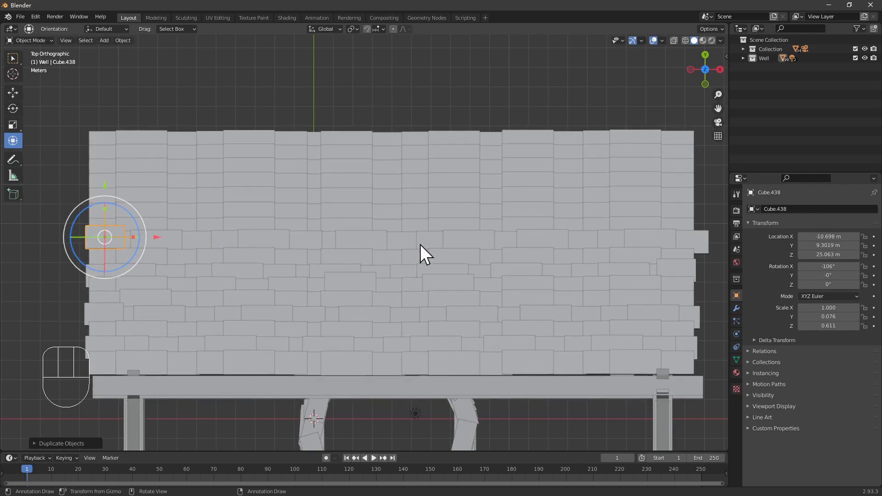
pyautogui.click(709, 206)
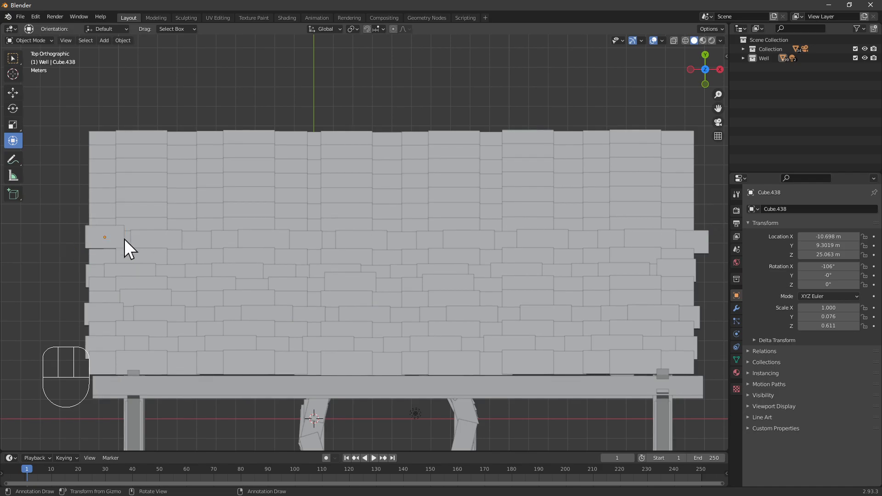
pyautogui.click(87, 242)
pyautogui.press('g')
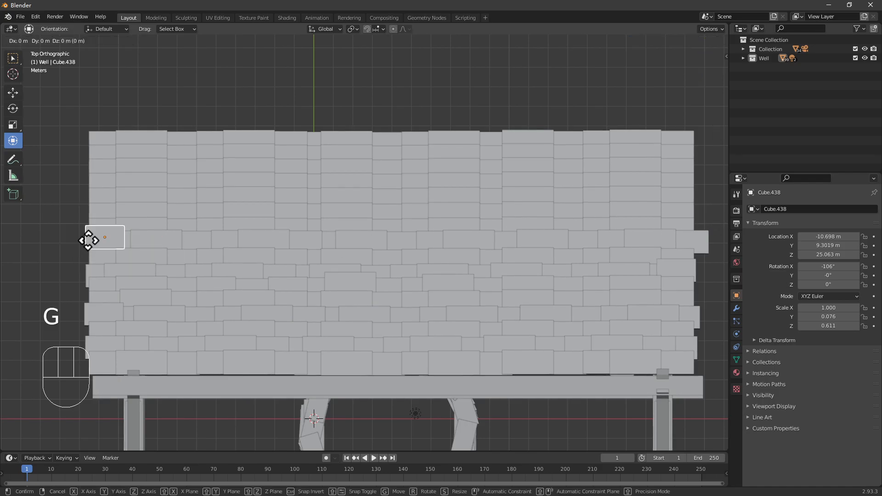
pyautogui.click(88, 242)
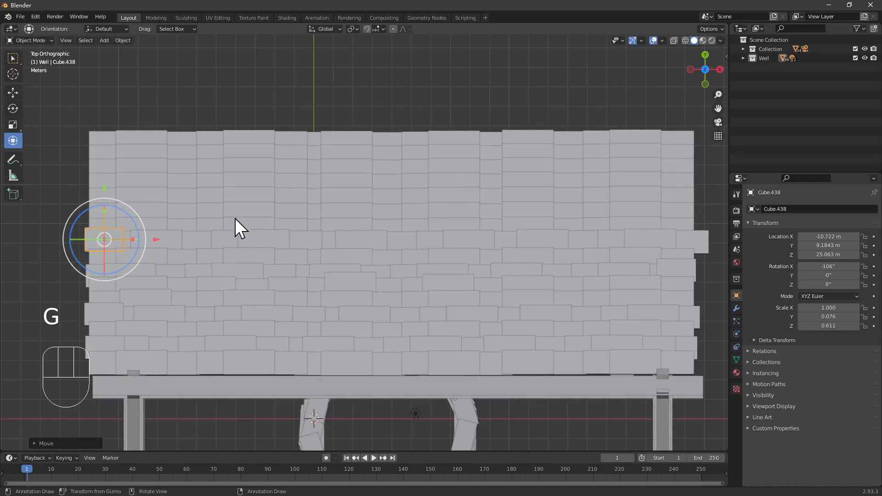
# - Move the ninth row's original positive-X end shingle about 0.54 m inward and 0.07 m toward positive Y
pyautogui.click(705, 218)
pyautogui.click(699, 236)
pyautogui.press('g')
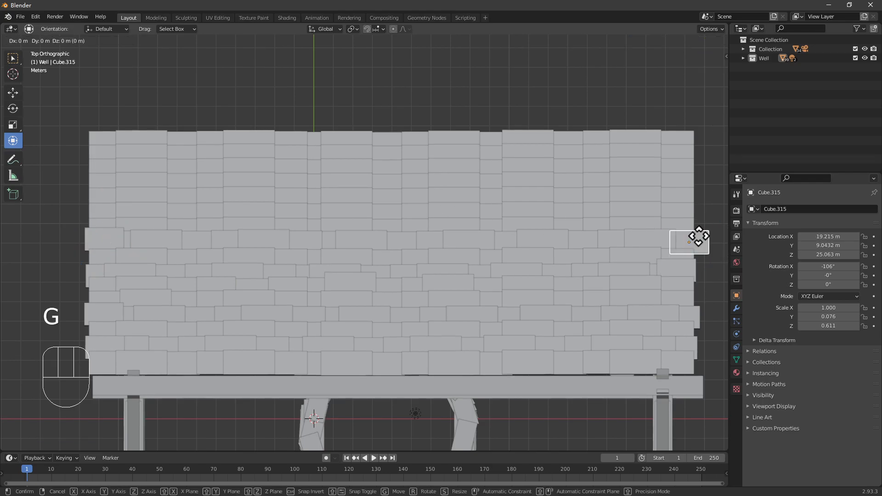
pyautogui.click(688, 235)
pyautogui.click(715, 193)
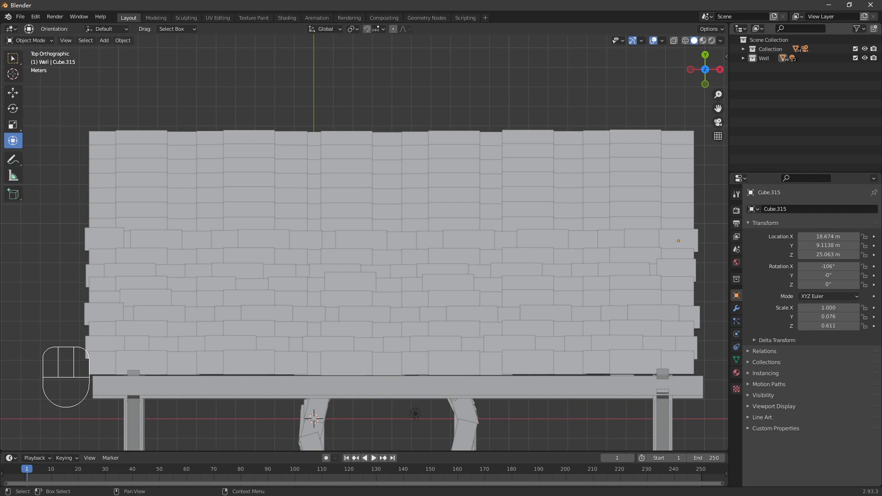
# - Select every shingle in the eleventh row from the ridge and shift the row about 0.82 m toward negative X and 0.16 m toward positive Y
pyautogui.click(107, 213)
pyautogui.keyDown('shift'); pyautogui.click(144, 212); pyautogui.keyUp('shift')
pyautogui.keyDown('shift'); pyautogui.click(186, 209); pyautogui.keyUp('shift')
pyautogui.keyDown('shift'); pyautogui.click(208, 210); pyautogui.keyUp('shift')
pyautogui.keyDown('shift'); pyautogui.click(240, 209); pyautogui.keyUp('shift')
pyautogui.keyDown('shift'); pyautogui.click(288, 211); pyautogui.keyUp('shift')
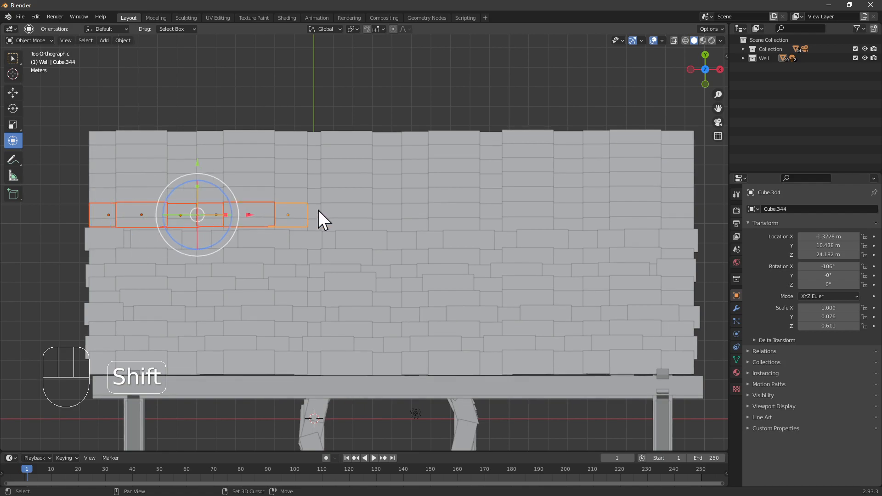
pyautogui.keyDown('shift'); pyautogui.click(313, 209); pyautogui.keyUp('shift')
pyautogui.keyDown('shift'); pyautogui.click(347, 214); pyautogui.keyUp('shift')
pyautogui.keyDown('shift'); pyautogui.click(385, 215); pyautogui.keyUp('shift')
pyautogui.keyDown('shift'); pyautogui.click(385, 200); pyautogui.keyUp('shift')
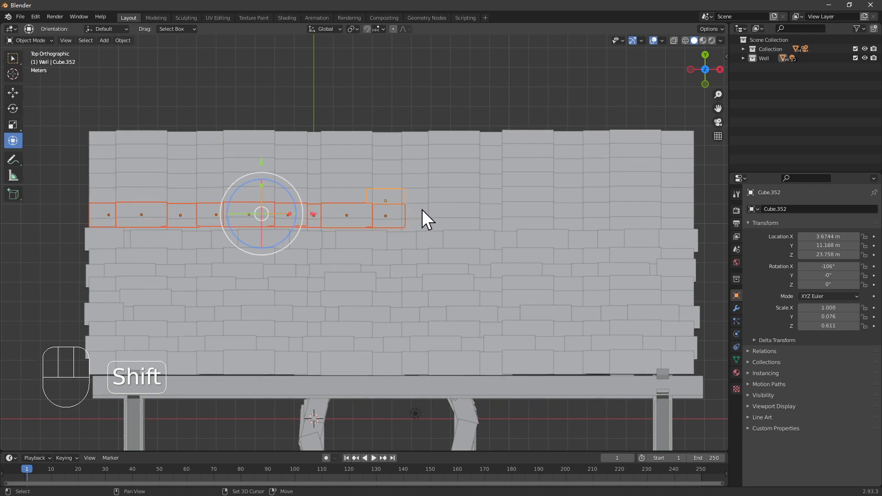
pyautogui.hotkey('ctrl', 'z')
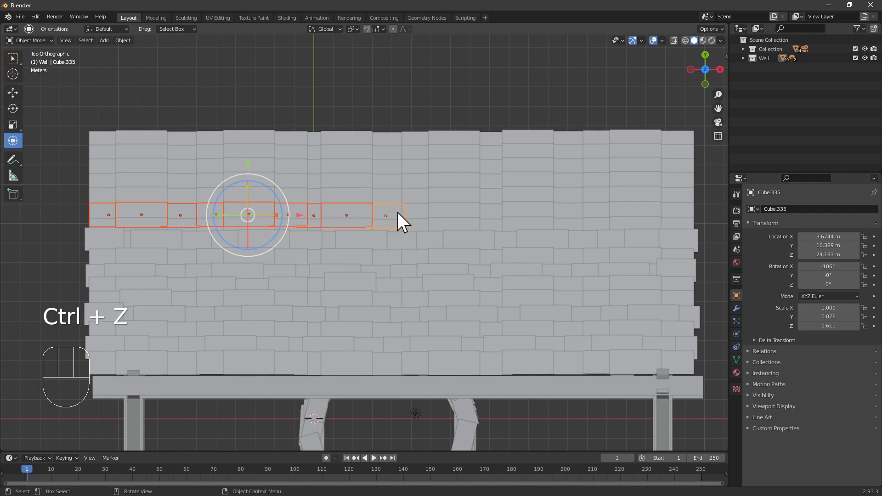
pyautogui.keyDown('shift'); pyautogui.click(423, 212); pyautogui.keyUp('shift')
pyautogui.keyDown('shift'); pyautogui.click(457, 212); pyautogui.keyUp('shift')
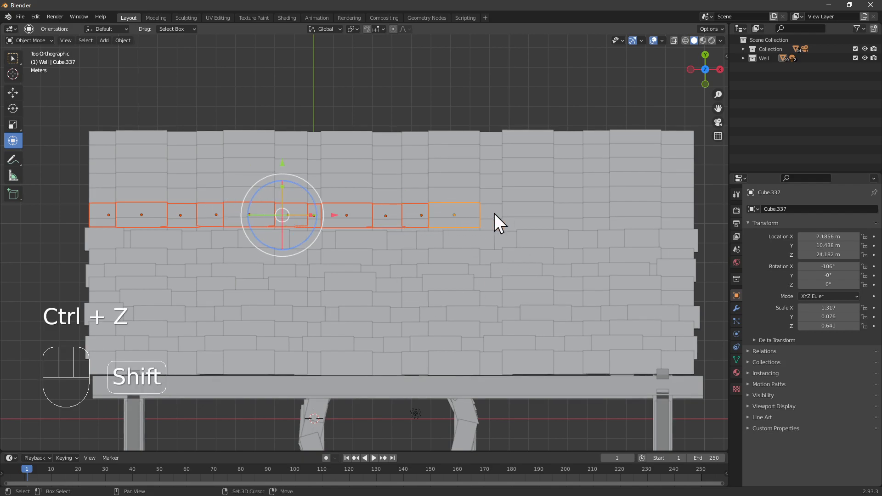
pyautogui.keyDown('shift'); pyautogui.click(494, 214); pyautogui.keyUp('shift')
pyautogui.keyDown('shift'); pyautogui.click(531, 212); pyautogui.keyUp('shift')
pyautogui.keyDown('shift'); pyautogui.click(572, 212); pyautogui.keyUp('shift')
pyautogui.keyDown('shift'); pyautogui.click(600, 211); pyautogui.keyUp('shift')
pyautogui.keyDown('shift'); pyautogui.click(634, 210); pyautogui.keyUp('shift')
pyautogui.keyDown('shift'); pyautogui.click(677, 213); pyautogui.keyUp('shift')
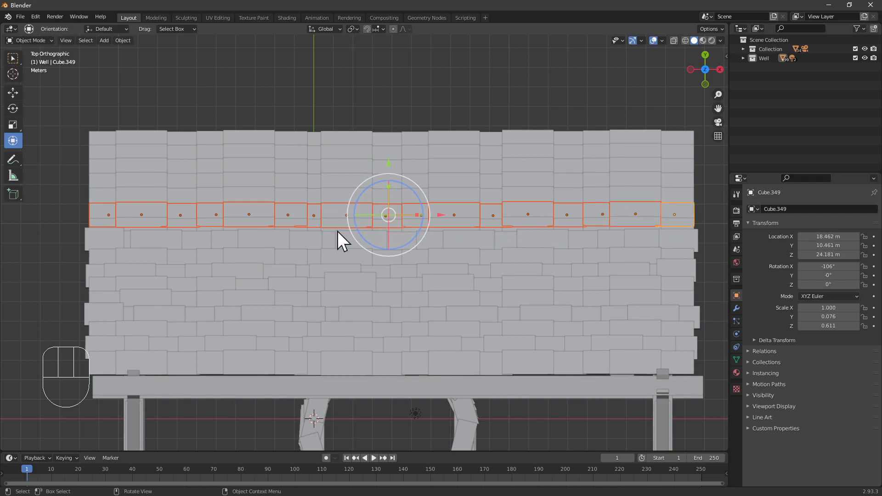
pyautogui.press('g')
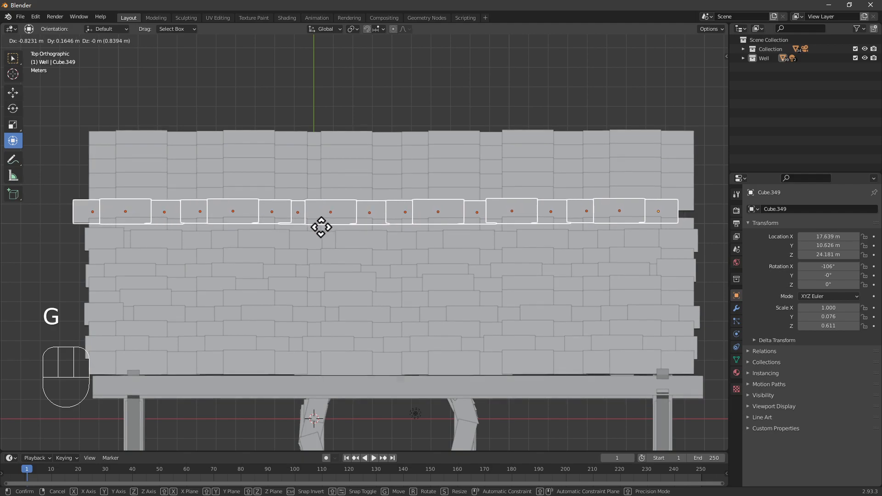
pyautogui.press('Escape')
# - Nudge the eleventh row's negative-X end shingle about 0.59 m inward and 0.09 m toward positive Y, and duplicate it into the positive-X end gap
pyautogui.click(85, 216)
pyautogui.press('g')
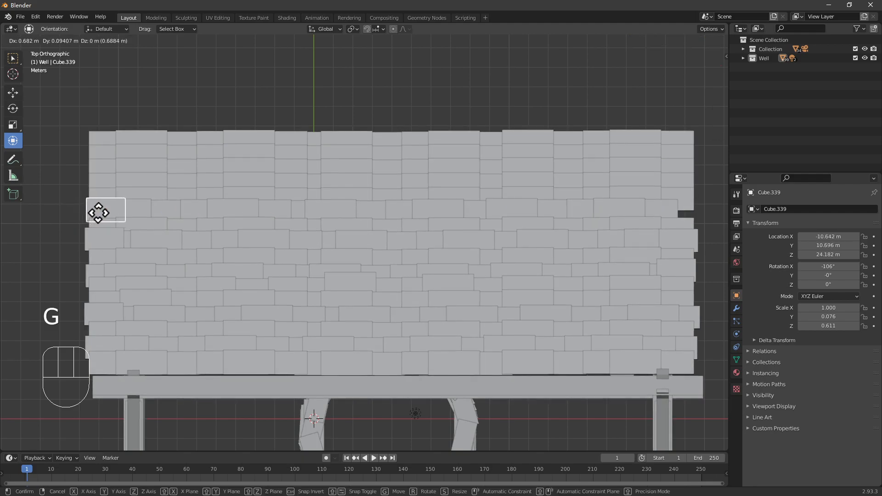
pyautogui.click(94, 212)
pyautogui.hotkey('shift', 'd')
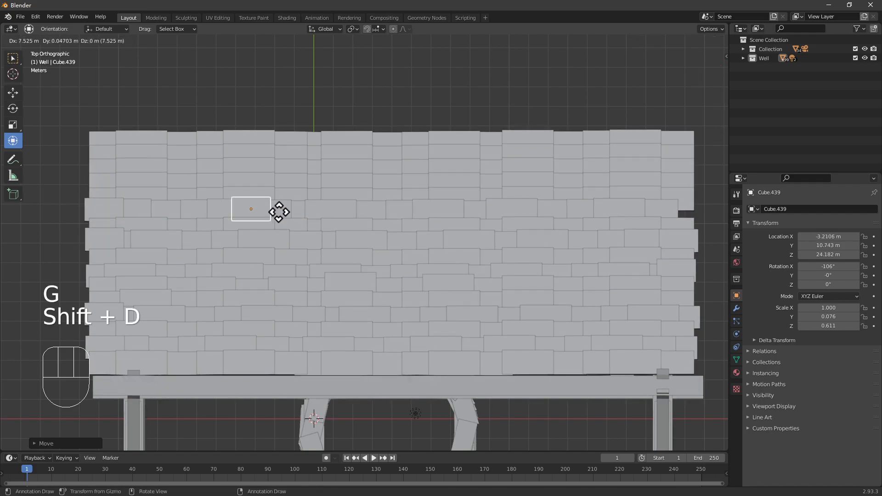
pyautogui.click(673, 213)
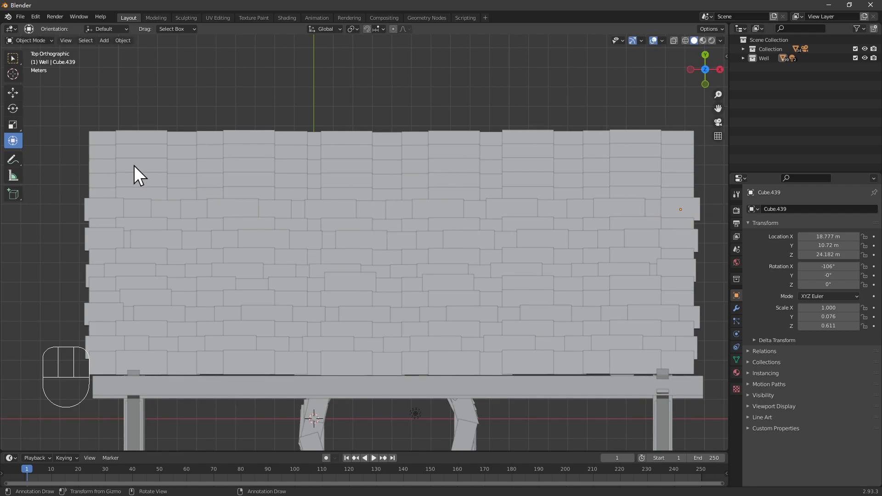
# - Select every shingle in the thirteenth row plus one fourteenth-row shingle, and shift them about 0.33 m toward positive X and 0.19 m toward positive Y
pyautogui.click(99, 178)
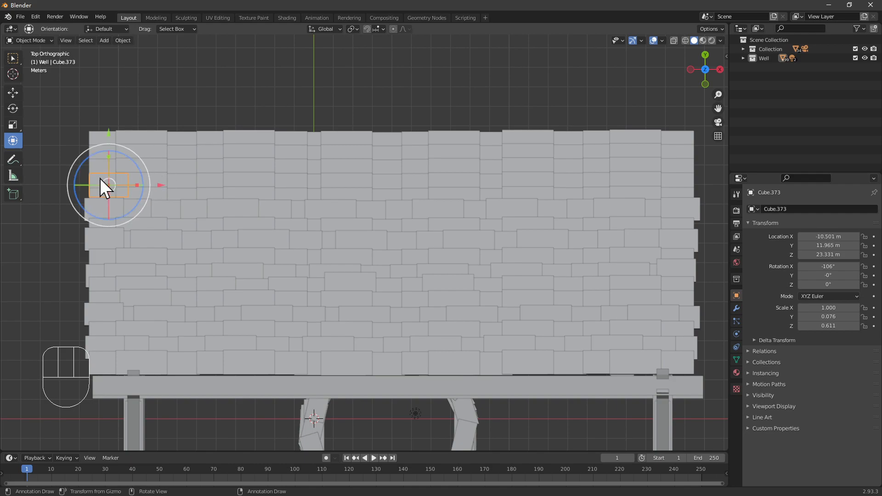
pyautogui.keyDown('shift'); pyautogui.click(179, 183); pyautogui.keyUp('shift')
pyautogui.keyDown('shift'); pyautogui.click(218, 184); pyautogui.keyUp('shift')
pyautogui.keyDown('shift'); pyautogui.click(244, 181); pyautogui.keyUp('shift')
pyautogui.keyDown('shift'); pyautogui.click(248, 168); pyautogui.keyUp('shift')
pyautogui.keyDown('shift'); pyautogui.click(288, 184); pyautogui.keyUp('shift')
pyautogui.keyDown('shift'); pyautogui.click(315, 183); pyautogui.keyUp('shift')
pyautogui.keyDown('shift'); pyautogui.click(342, 183); pyautogui.keyUp('shift')
pyautogui.keyDown('shift'); pyautogui.click(385, 183); pyautogui.keyUp('shift')
pyautogui.keyDown('shift'); pyautogui.click(413, 181); pyautogui.keyUp('shift')
pyautogui.keyDown('shift'); pyautogui.click(451, 181); pyautogui.keyUp('shift')
pyautogui.keyDown('shift'); pyautogui.click(493, 184); pyautogui.keyUp('shift')
pyautogui.keyDown('shift'); pyautogui.click(526, 183); pyautogui.keyUp('shift')
pyautogui.keyDown('shift'); pyautogui.click(574, 181); pyautogui.keyUp('shift')
pyautogui.keyDown('shift'); pyautogui.click(605, 180); pyautogui.keyUp('shift')
pyautogui.keyDown('shift'); pyautogui.click(630, 179); pyautogui.keyUp('shift')
pyautogui.keyDown('shift'); pyautogui.click(675, 180); pyautogui.keyUp('shift')
pyautogui.keyDown('shift'); pyautogui.click(673, 166); pyautogui.keyUp('shift')
pyautogui.hotkey('ctrl', 'z')
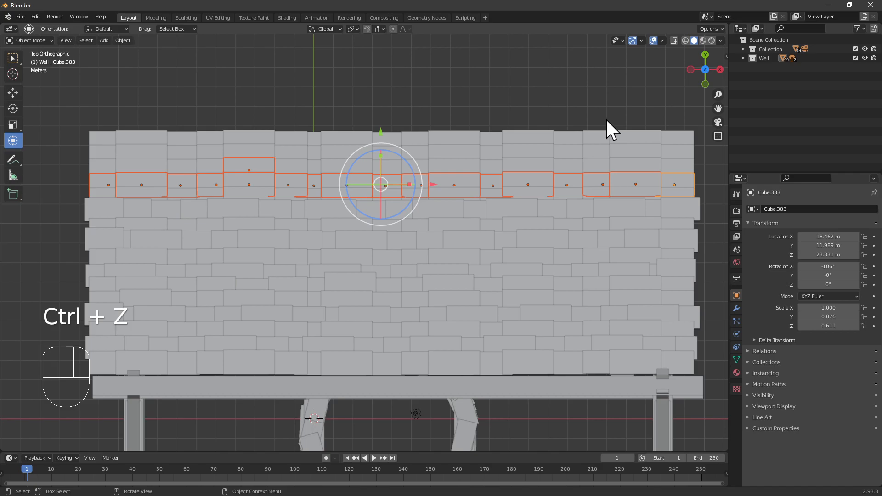
pyautogui.press('g')
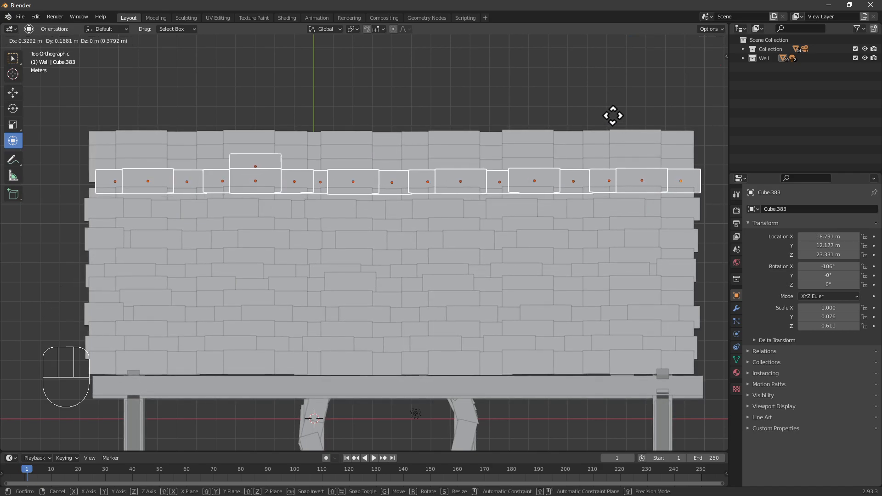
pyautogui.click(612, 115)
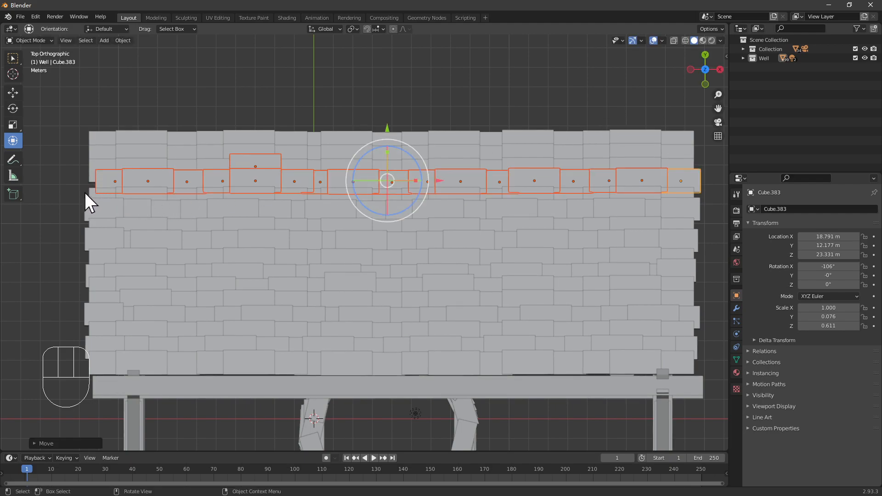
pyautogui.click(74, 175)
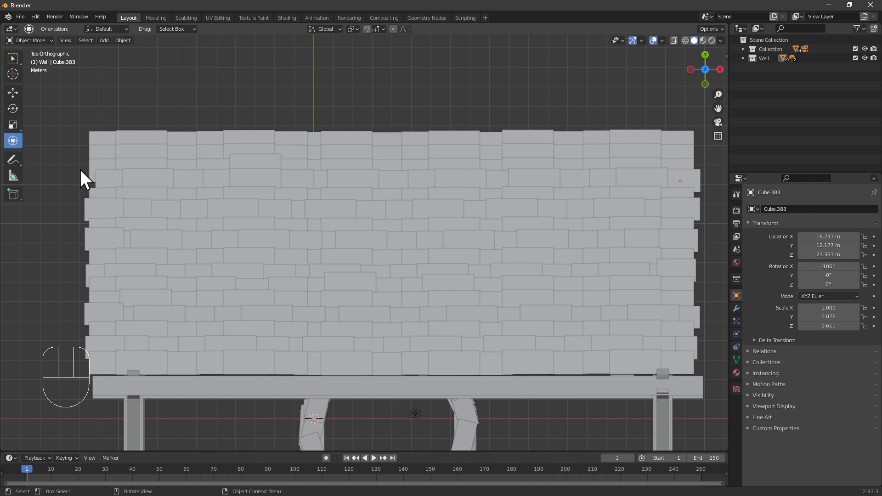
pyautogui.click(99, 153)
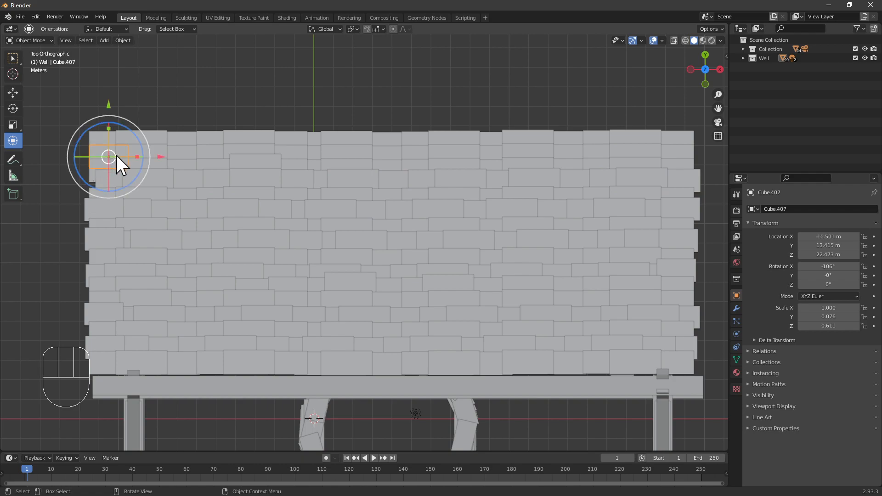
pyautogui.keyDown('shift'); pyautogui.click(154, 150); pyautogui.keyUp('shift')
pyautogui.keyDown('shift'); pyautogui.click(188, 150); pyautogui.keyUp('shift')
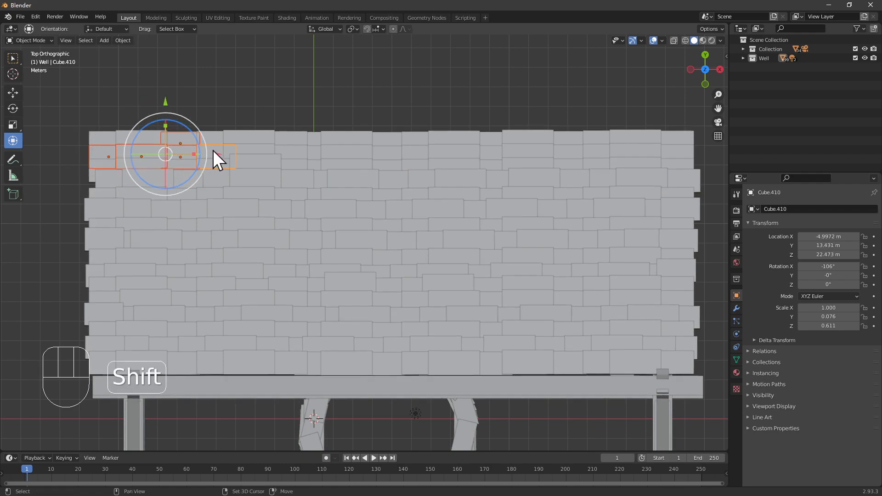
pyautogui.click(252, 96)
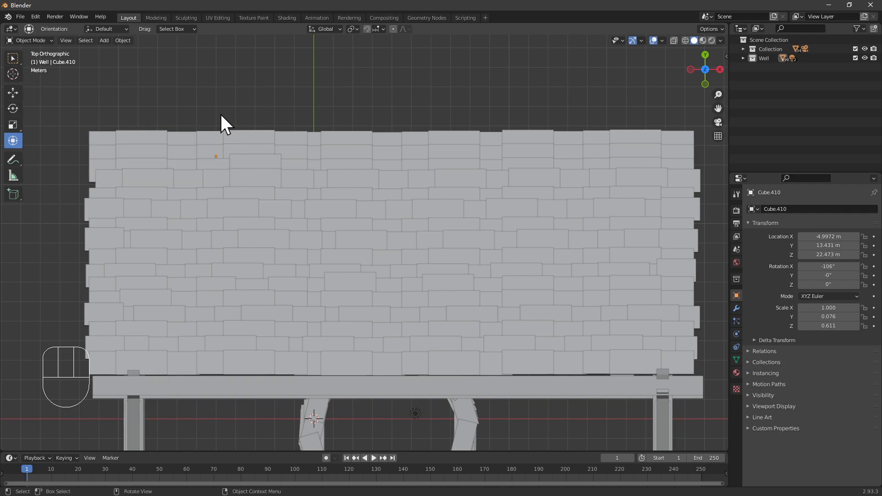
# - Select every shingle in the fifteenth row from the ridge and shift the row about 0.35 m toward negative X and 0.07 m toward positive Y
pyautogui.click(104, 155)
pyautogui.keyDown('shift'); pyautogui.click(156, 150); pyautogui.keyUp('shift')
pyautogui.keyDown('shift'); pyautogui.click(188, 150); pyautogui.keyUp('shift')
pyautogui.keyDown('shift'); pyautogui.click(210, 149); pyautogui.keyUp('shift')
pyautogui.keyDown('shift'); pyautogui.click(248, 150); pyautogui.keyUp('shift')
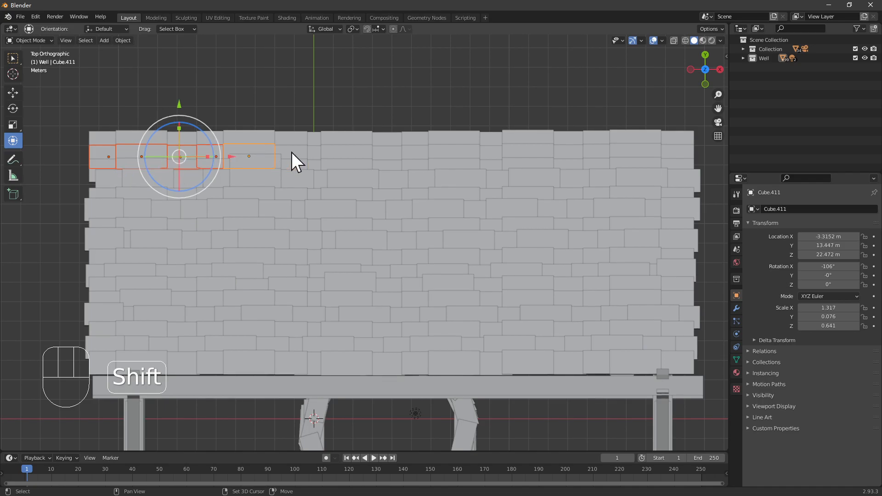
pyautogui.keyDown('shift'); pyautogui.click(296, 150); pyautogui.keyUp('shift')
pyautogui.keyDown('shift'); pyautogui.click(316, 152); pyautogui.keyUp('shift')
pyautogui.keyDown('shift'); pyautogui.click(320, 142); pyautogui.keyUp('shift')
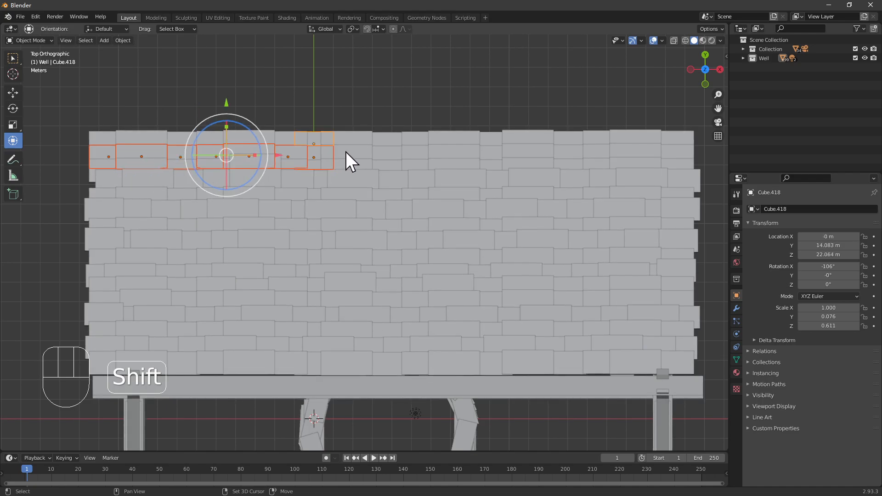
pyautogui.hotkey('ctrl', 'z')
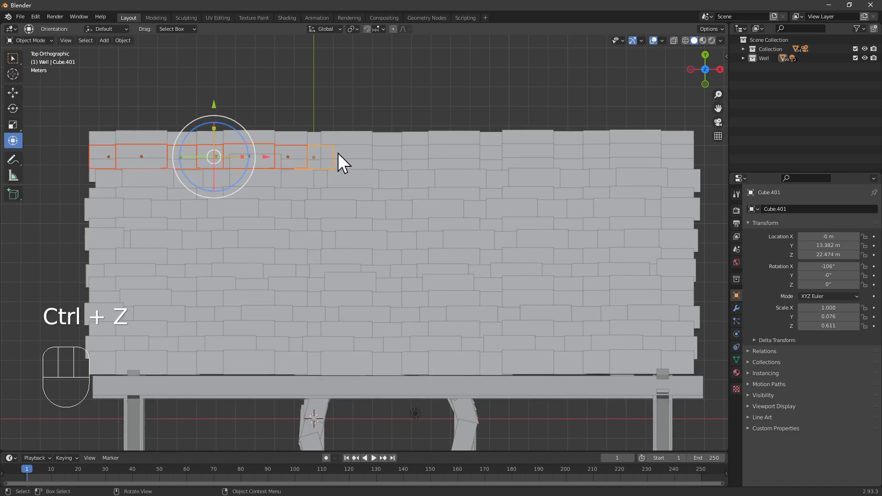
pyautogui.keyDown('shift'); pyautogui.click(345, 152); pyautogui.keyUp('shift')
pyautogui.keyDown('shift'); pyautogui.click(391, 154); pyautogui.keyUp('shift')
pyautogui.keyDown('shift'); pyautogui.click(421, 153); pyautogui.keyUp('shift')
pyautogui.keyDown('shift'); pyautogui.click(452, 150); pyautogui.keyUp('shift')
pyautogui.keyDown('shift'); pyautogui.click(495, 151); pyautogui.keyUp('shift')
pyautogui.keyDown('shift'); pyautogui.click(532, 154); pyautogui.keyUp('shift')
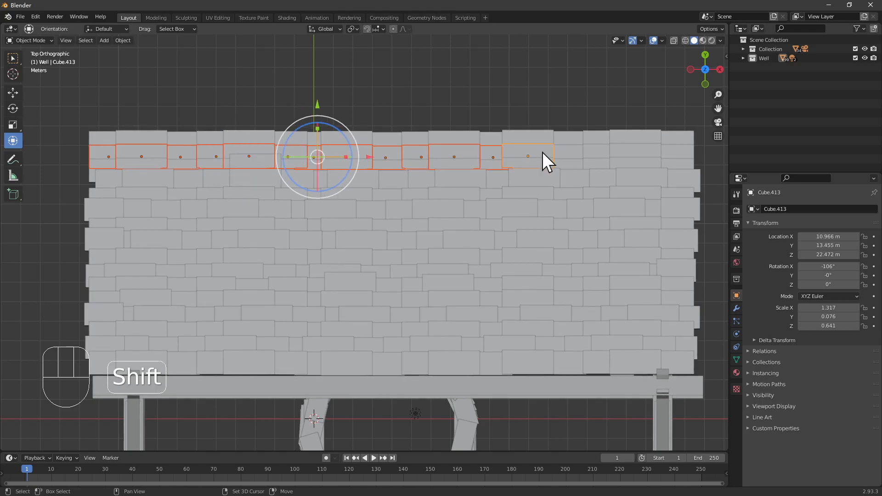
pyautogui.keyDown('shift'); pyautogui.click(576, 153); pyautogui.keyUp('shift')
pyautogui.keyDown('shift'); pyautogui.click(602, 153); pyautogui.keyUp('shift')
pyautogui.keyDown('shift'); pyautogui.click(630, 154); pyautogui.keyUp('shift')
pyautogui.keyDown('shift'); pyautogui.click(635, 138); pyautogui.keyUp('shift')
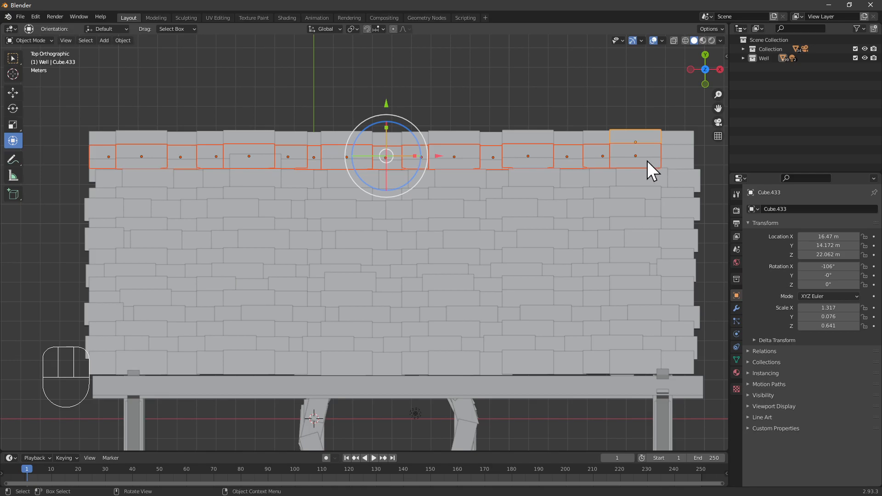
pyautogui.hotkey('ctrl', 'z')
pyautogui.keyDown('shift'); pyautogui.click(675, 155); pyautogui.keyUp('shift')
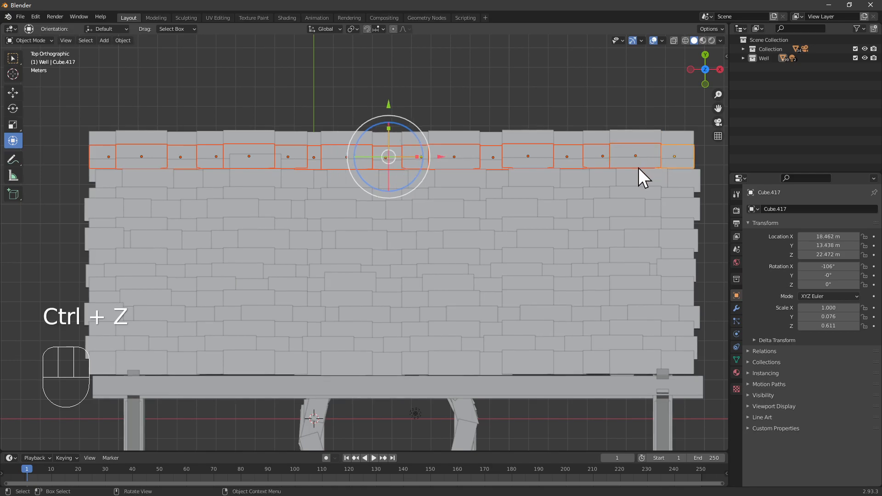
pyautogui.press('g')
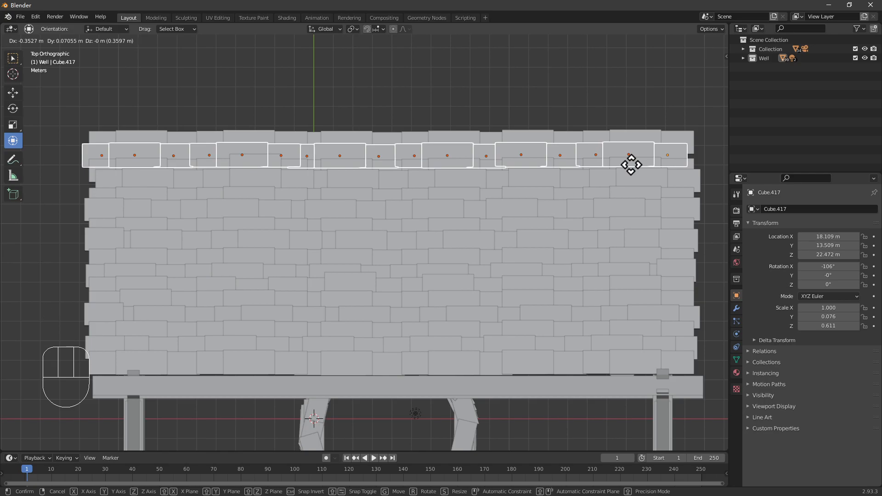
pyautogui.click(630, 165)
pyautogui.click(584, 127)
# - Examine how the staggered shingle rows overlap and sit on the battens from the side, in perspective and from above
pyautogui.moveTo(570, 76); pyautogui.dragTo(479, 397, button='middle')
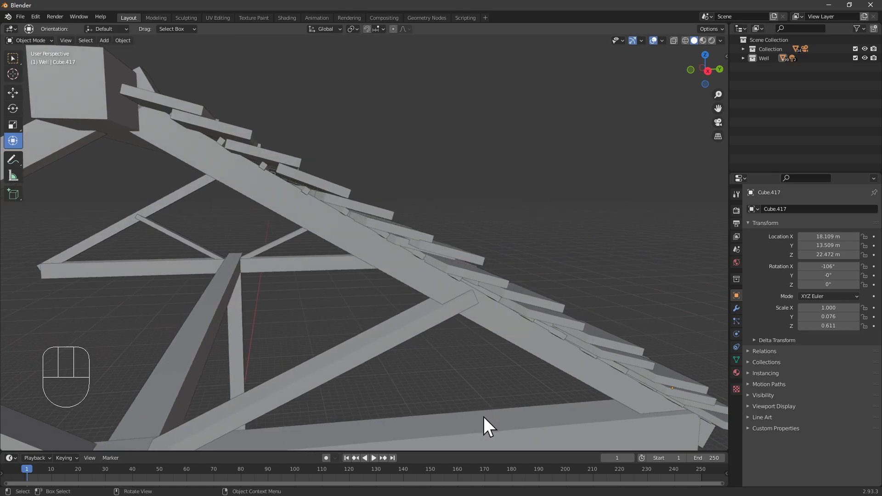
pyautogui.press('KP_3')
pyautogui.scroll(4, 531, 220)
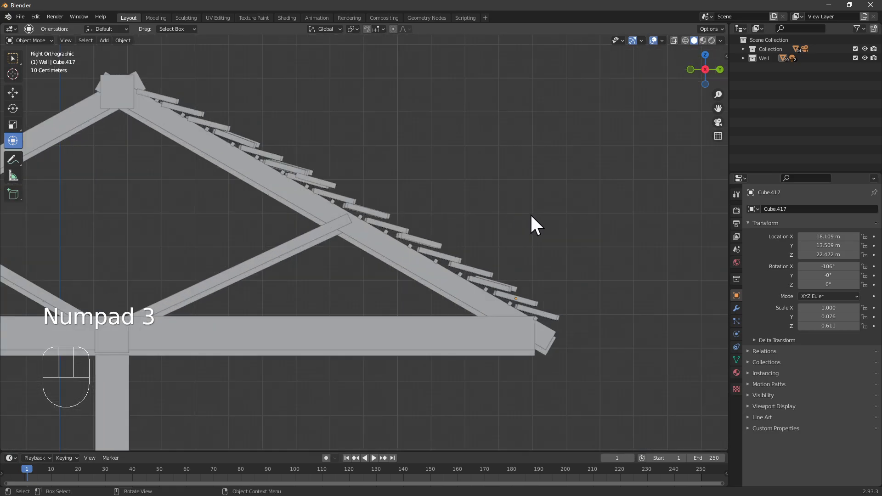
pyautogui.moveTo(644, 347); pyautogui.dragTo(612, 277)
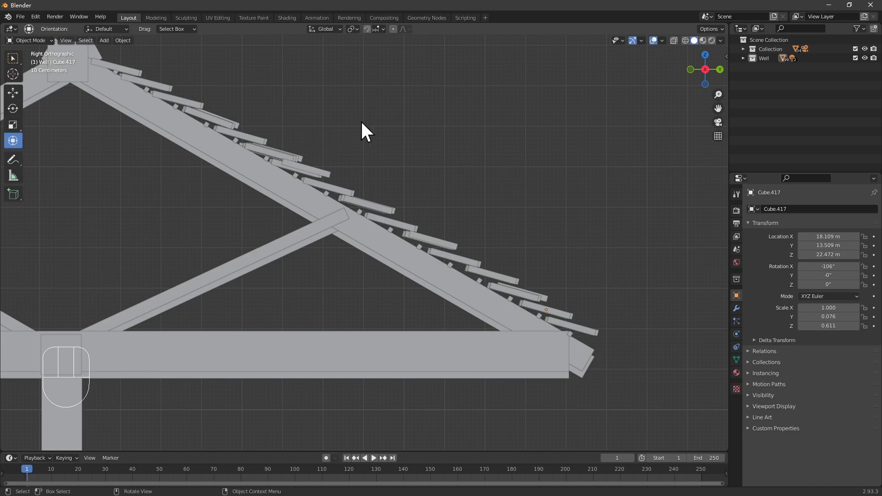
pyautogui.moveTo(371, 95); pyautogui.dragTo(396, 134, button='middle')
pyautogui.scroll(-6, 395, 142)
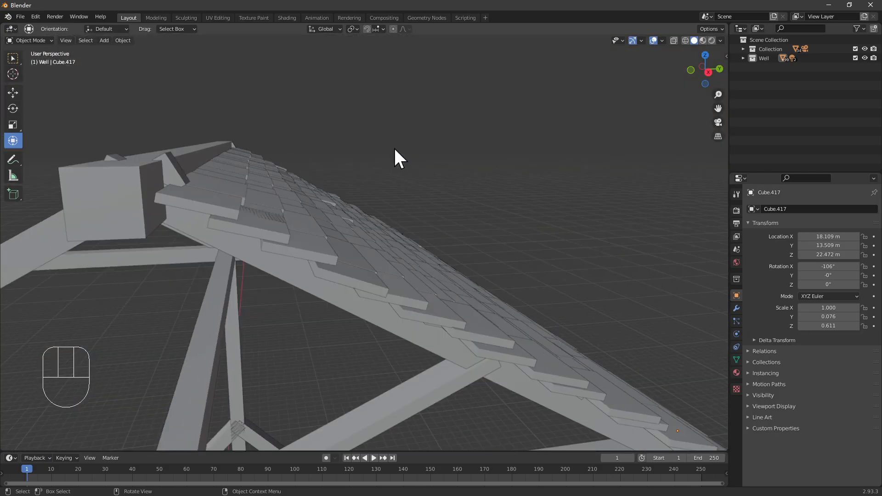
pyautogui.scroll(-3, 393, 149)
pyautogui.moveTo(565, 171); pyautogui.dragTo(561, 165, button='middle')
pyautogui.press('KP_7')
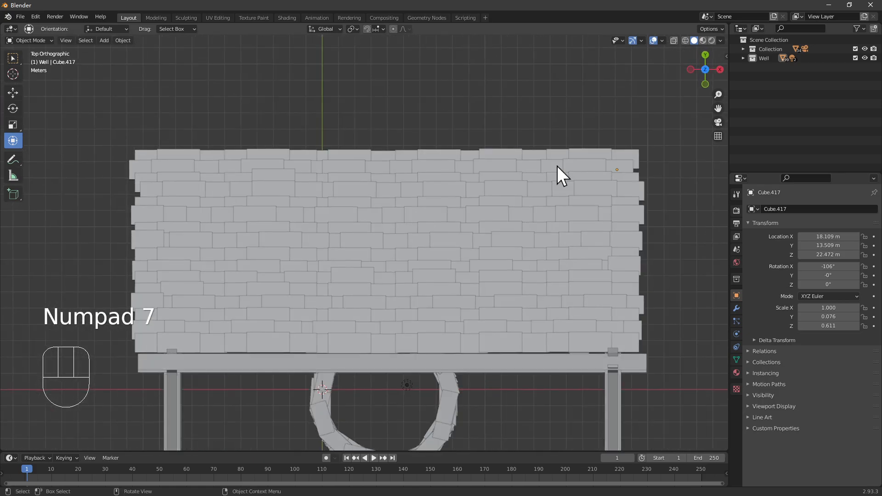
pyautogui.press('KP_3')
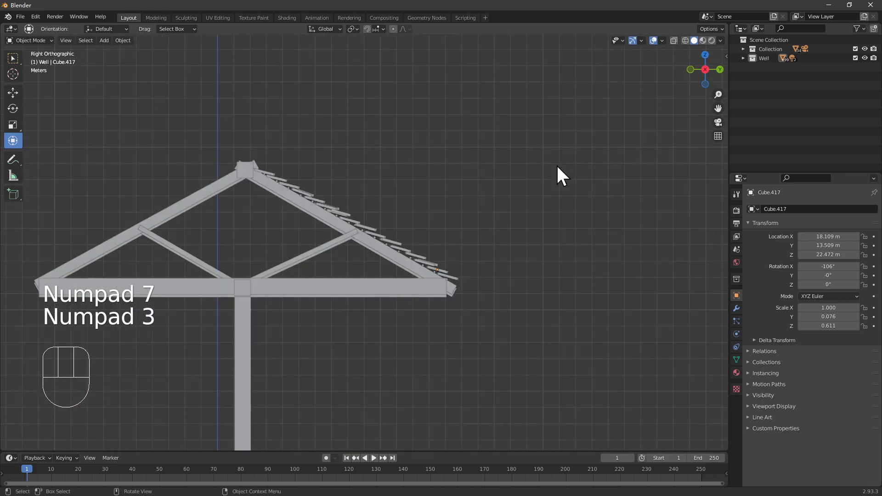
pyautogui.scroll(2, 557, 162)
pyautogui.scroll(3, 548, 167)
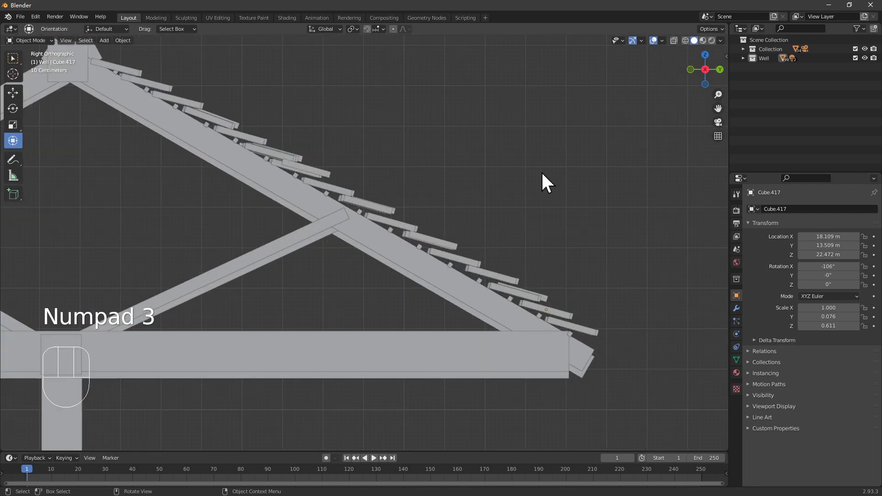
# - Try to select the shingle row at the eave in side view and check the selection in perspective
pyautogui.moveTo(652, 341); pyautogui.dragTo(583, 317)
pyautogui.moveTo(669, 336); pyautogui.dragTo(646, 313, button='middle')
pyautogui.click(646, 254)
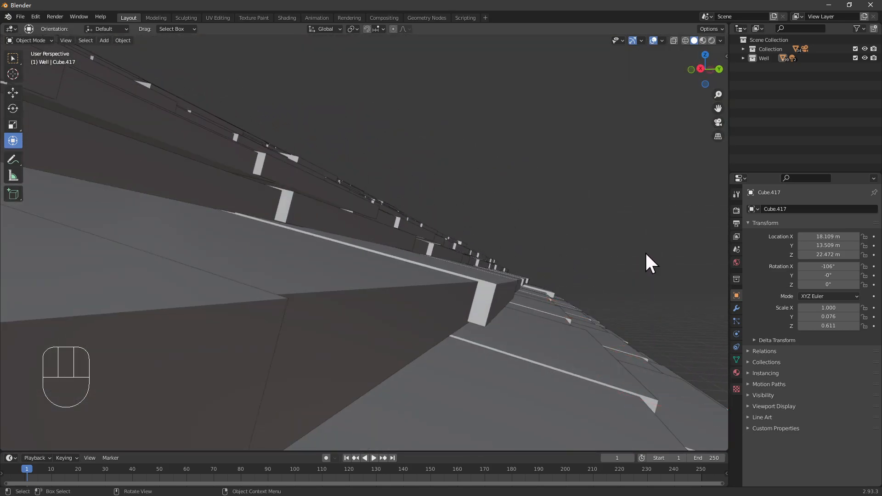
pyautogui.press('KP_3')
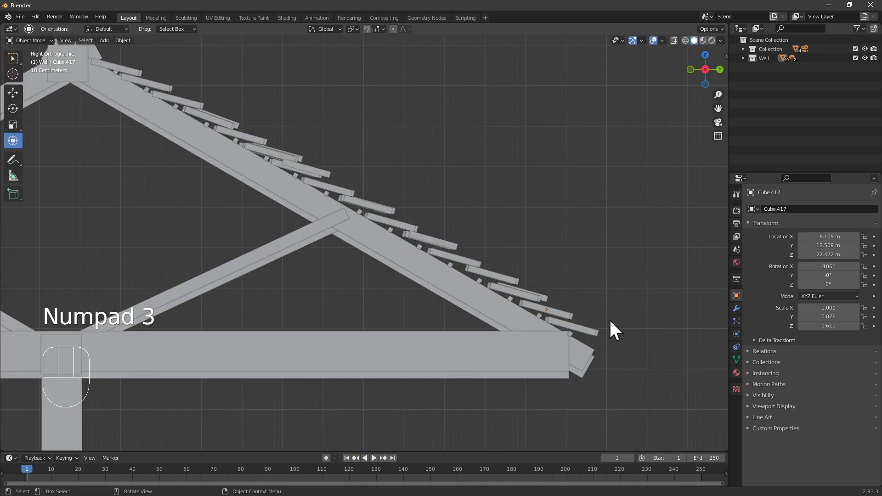
pyautogui.scroll(2, 604, 325)
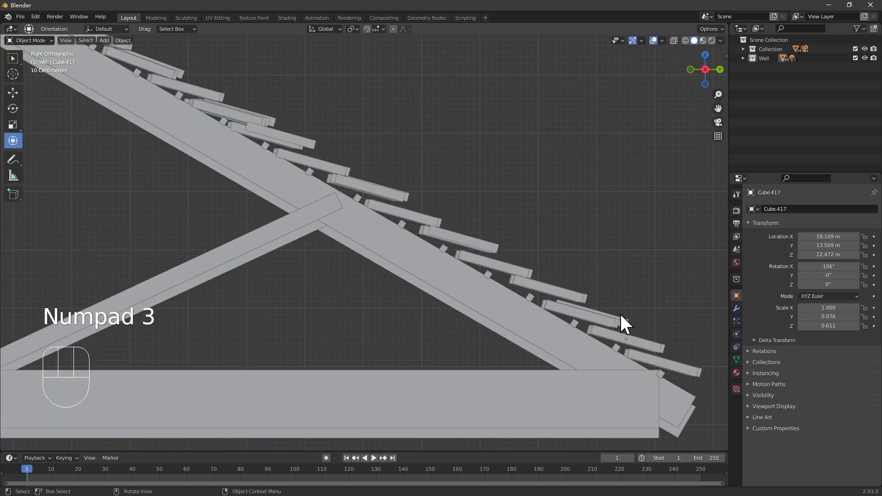
pyautogui.keyDown('shift'); pyautogui.click(679, 368); pyautogui.keyUp('shift')
pyautogui.moveTo(684, 288); pyautogui.dragTo(638, 271, button='middle')
pyautogui.click(649, 189)
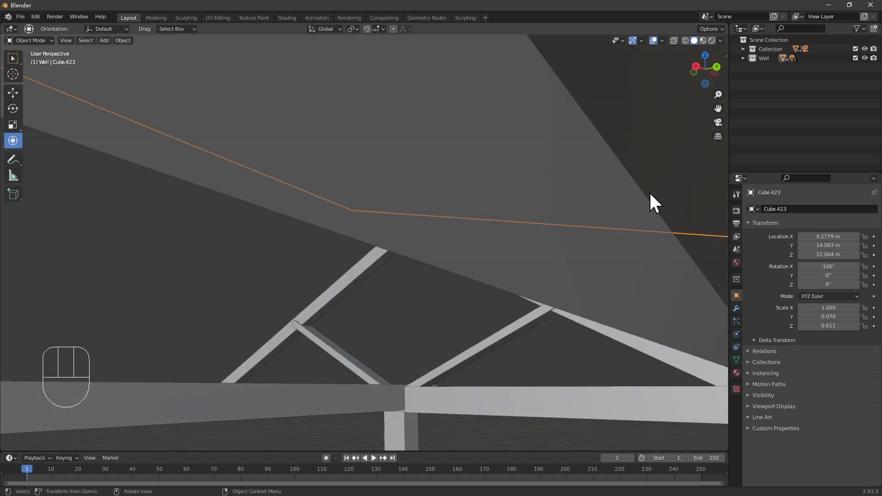
pyautogui.hotkey('ctrl', 'z')
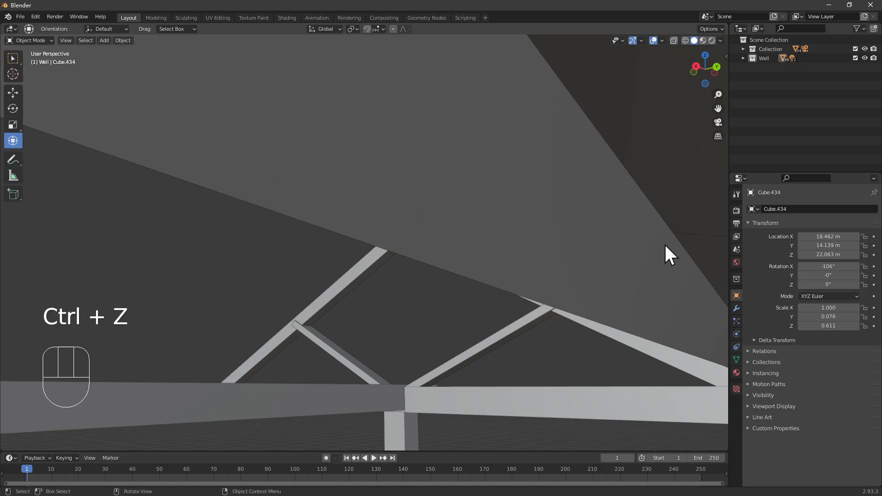
pyautogui.press('KP_3')
# - Try to select the four lowest shingle rows together with the lowest batten in side view
pyautogui.moveTo(707, 386); pyautogui.dragTo(688, 352)
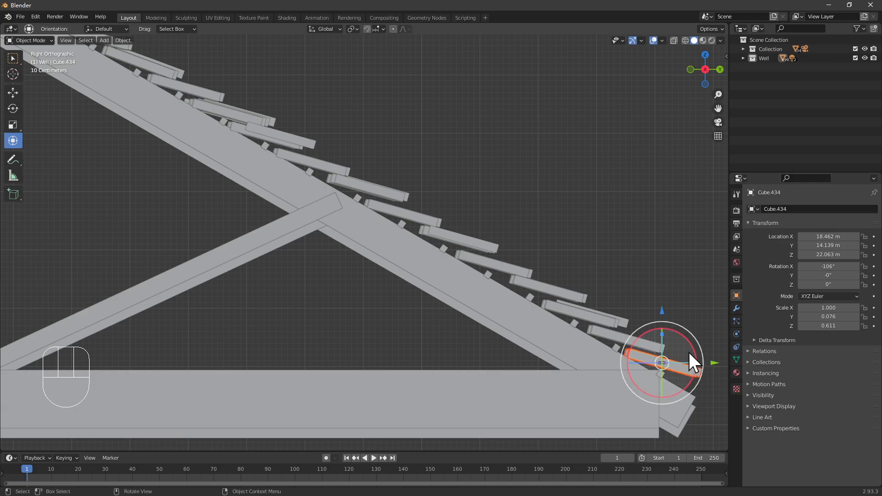
pyautogui.press('shift')
pyautogui.keyDown('shift'); pyautogui.moveTo(602, 296); pyautogui.dragTo(640, 338); pyautogui.keyUp('shift')
pyautogui.keyDown('shift'); pyautogui.moveTo(544, 260); pyautogui.dragTo(586, 303); pyautogui.keyUp('shift')
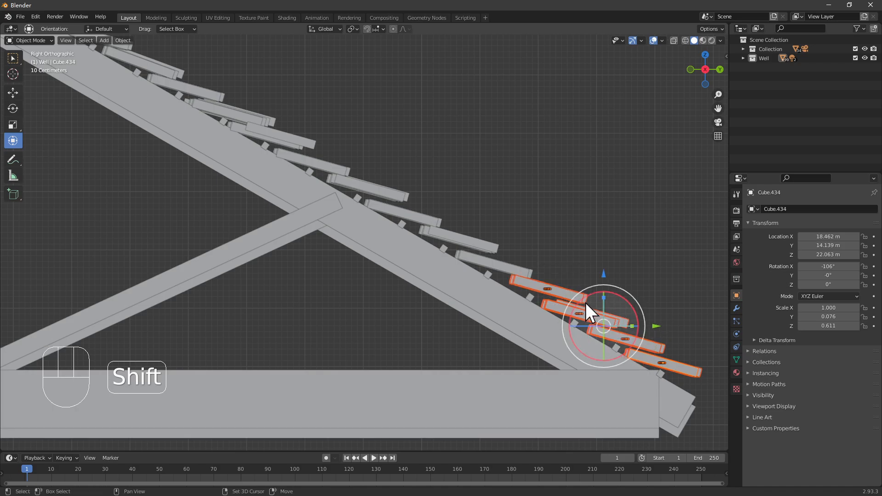
pyautogui.keyDown('shift'); pyautogui.click(662, 373); pyautogui.keyUp('shift')
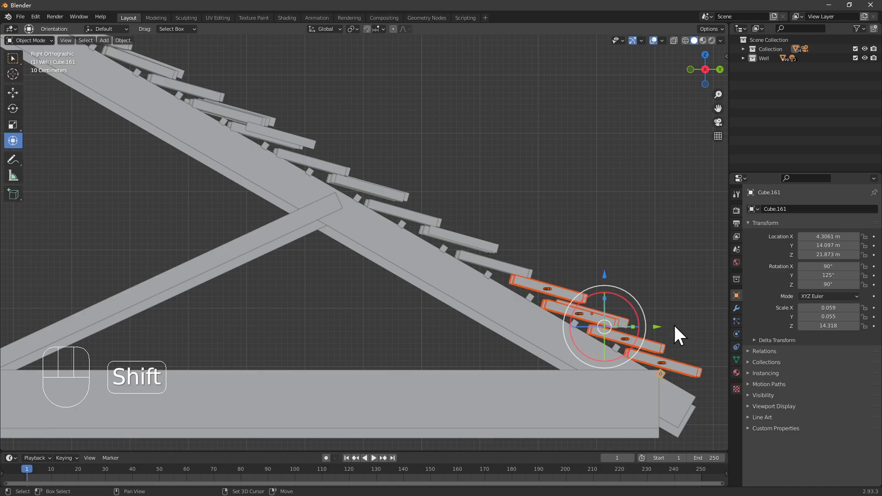
pyautogui.click(685, 305)
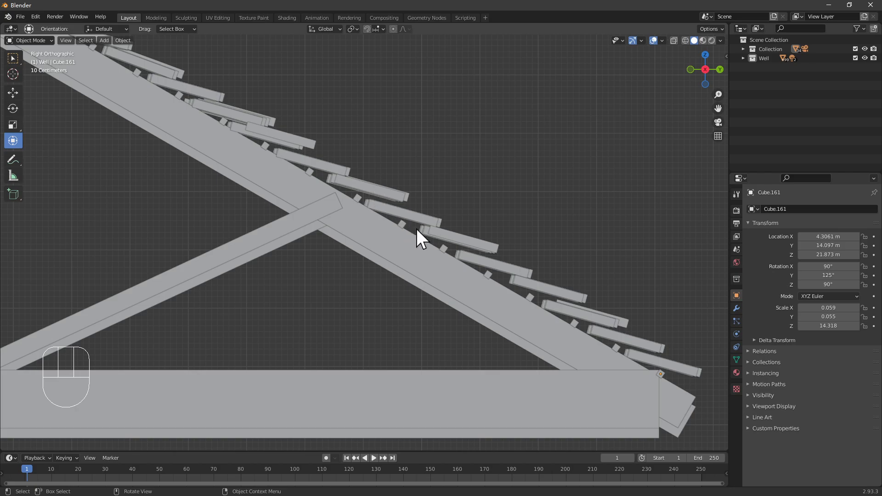
pyautogui.click(445, 231)
pyautogui.moveTo(450, 168); pyautogui.dragTo(574, 329)
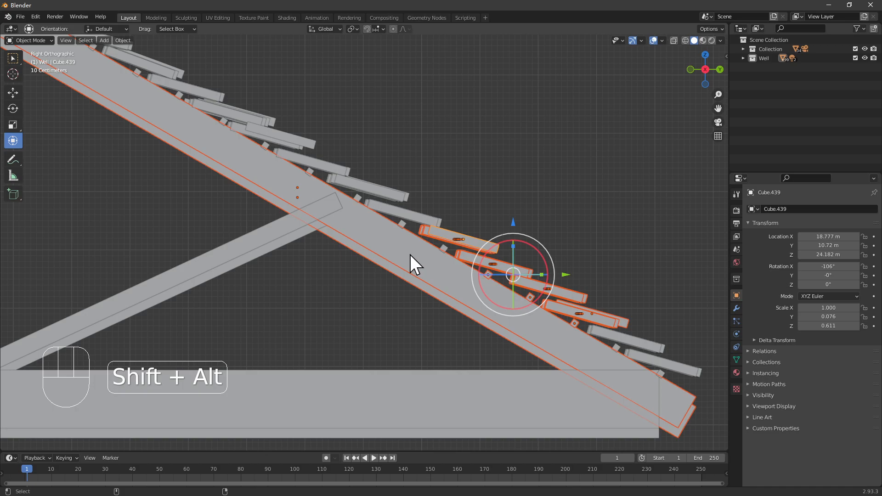
pyautogui.click(586, 180)
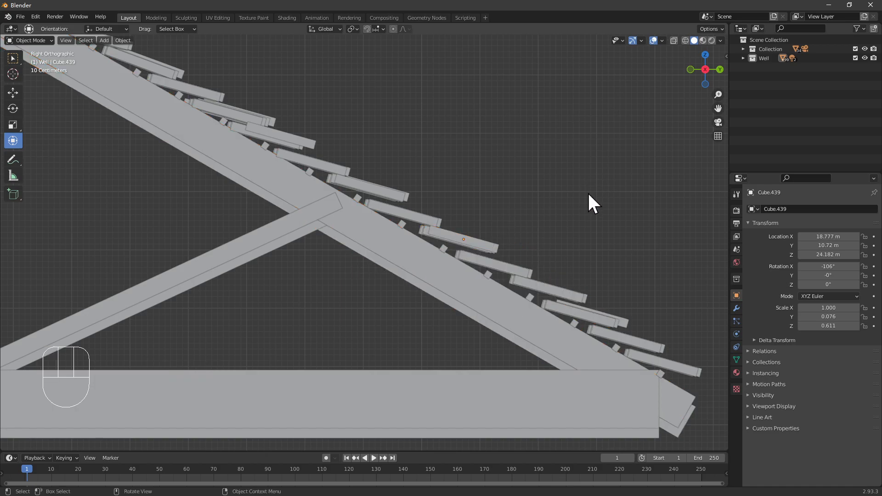